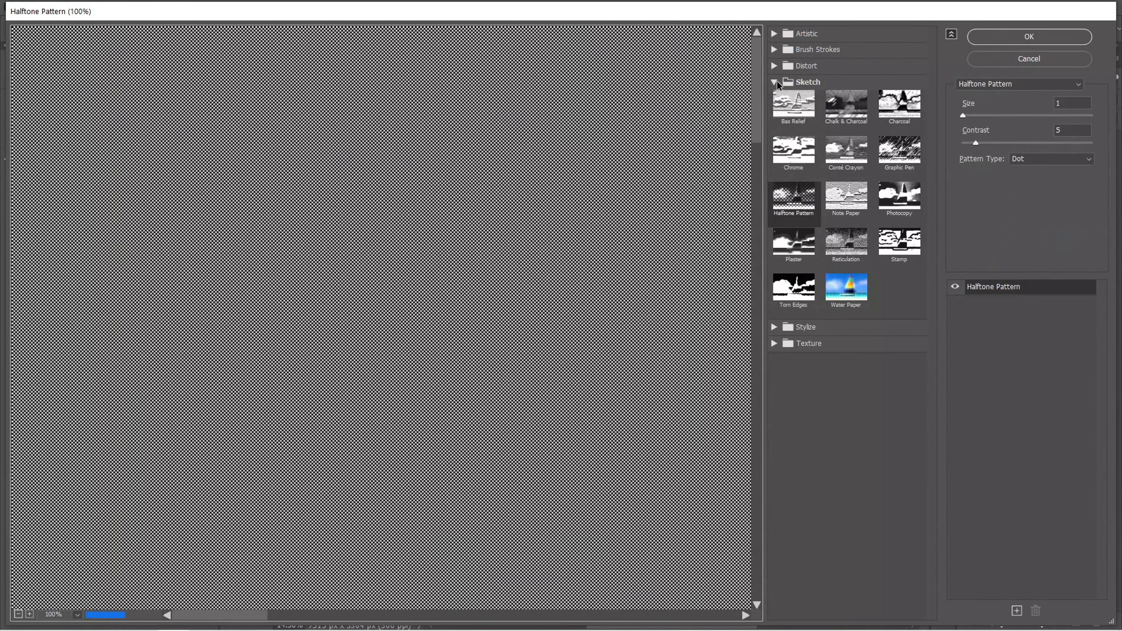
Apply the Halftone Pattern sketch filter to the Color Fill 1 smart object with size 1, contrast 1 and the Dot pattern type
left_click(776, 82)
left_click(774, 82)
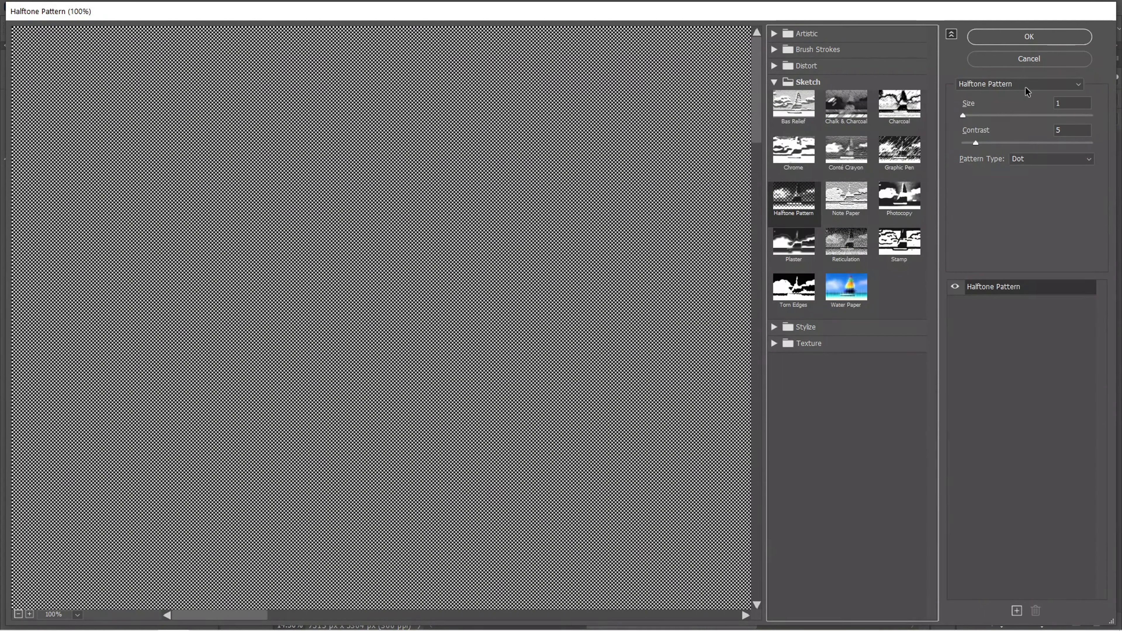
left_click(1069, 104)
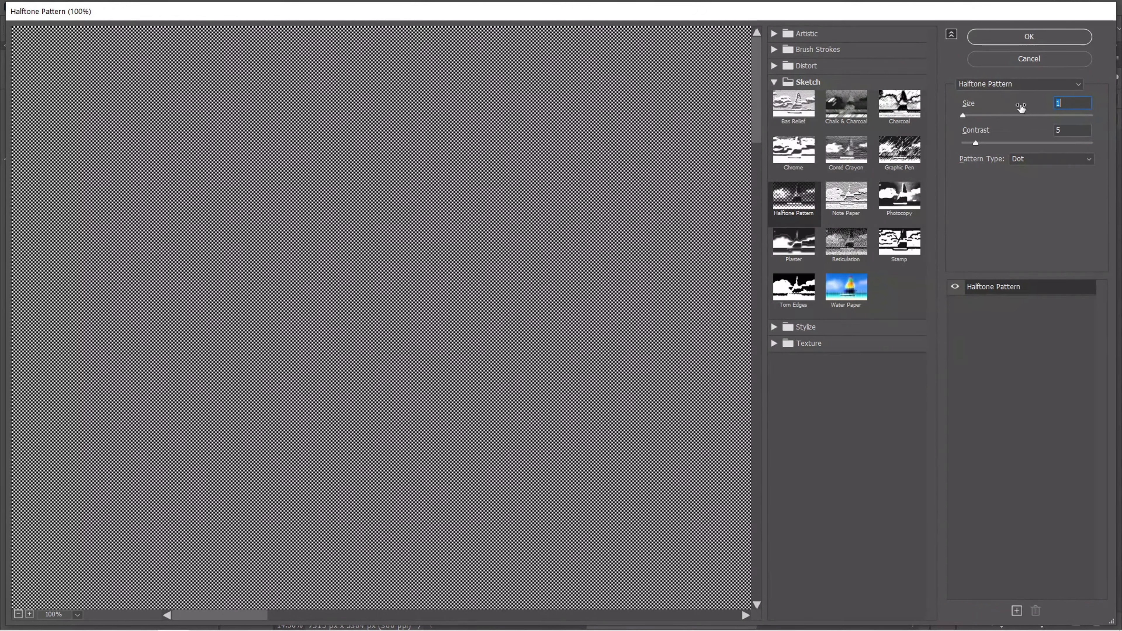
key("alt")
left_click(504, 164)
scroll(505, 164, "up", 5)
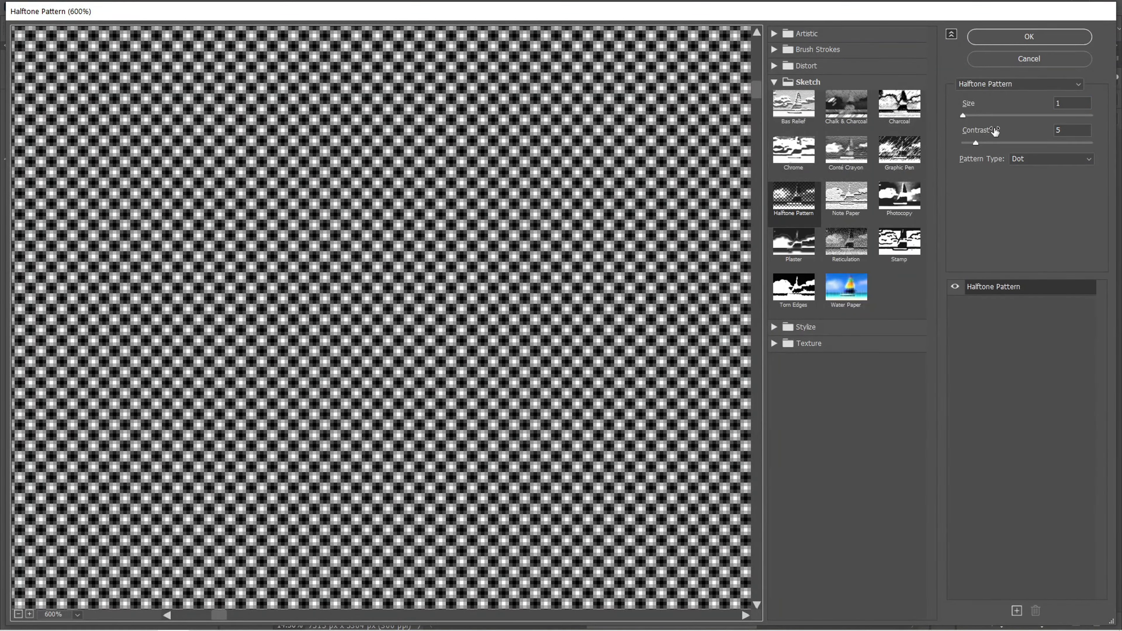
left_click(1067, 103)
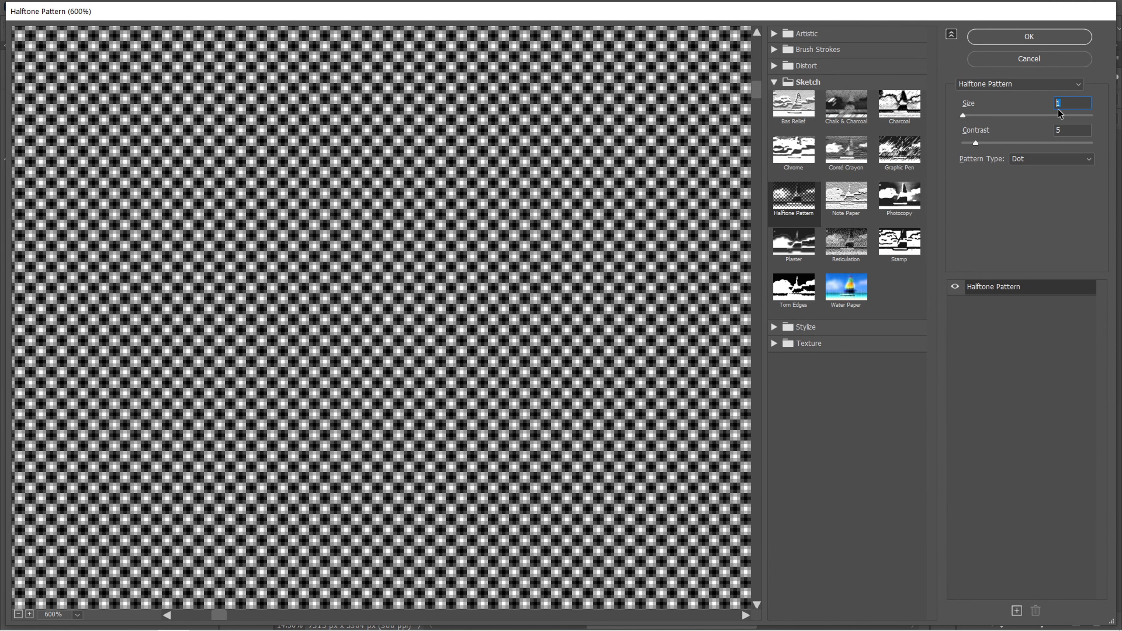
left_click(1069, 128)
mouse_move(976, 144)
left_mouse_down()
mouse_move(1019, 144)
mouse_move(976, 149)
left_mouse_up()
left_click(1018, 38)
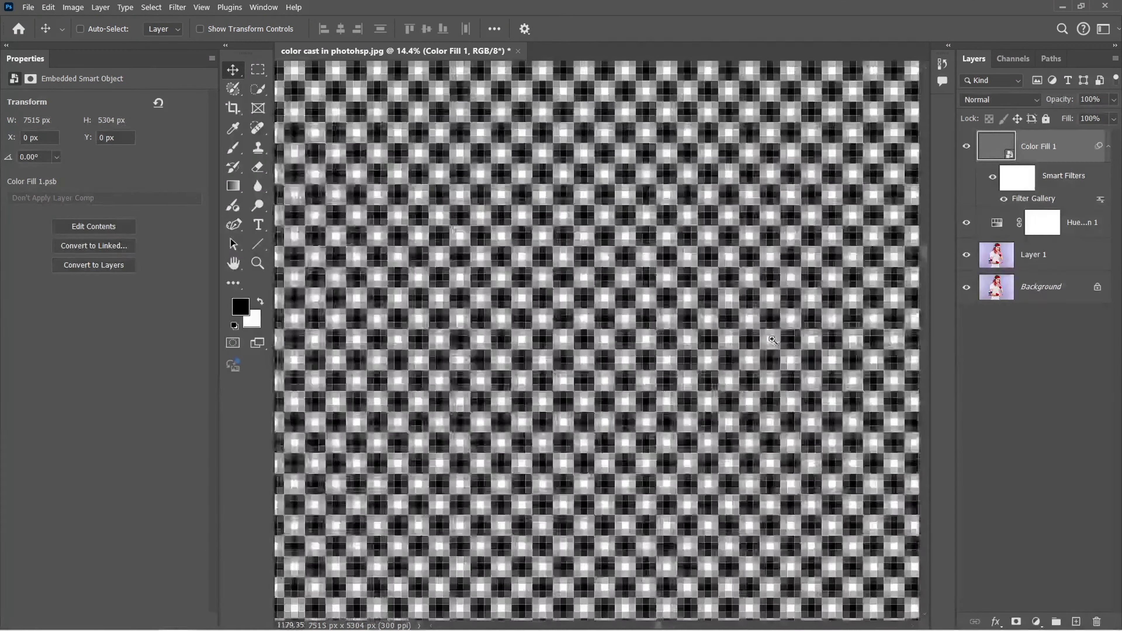
Apply a Twirl distortion with an angle of 70 degrees to the Color Fill 1 smart object
left_click_drag(772, 340, 686, 340)
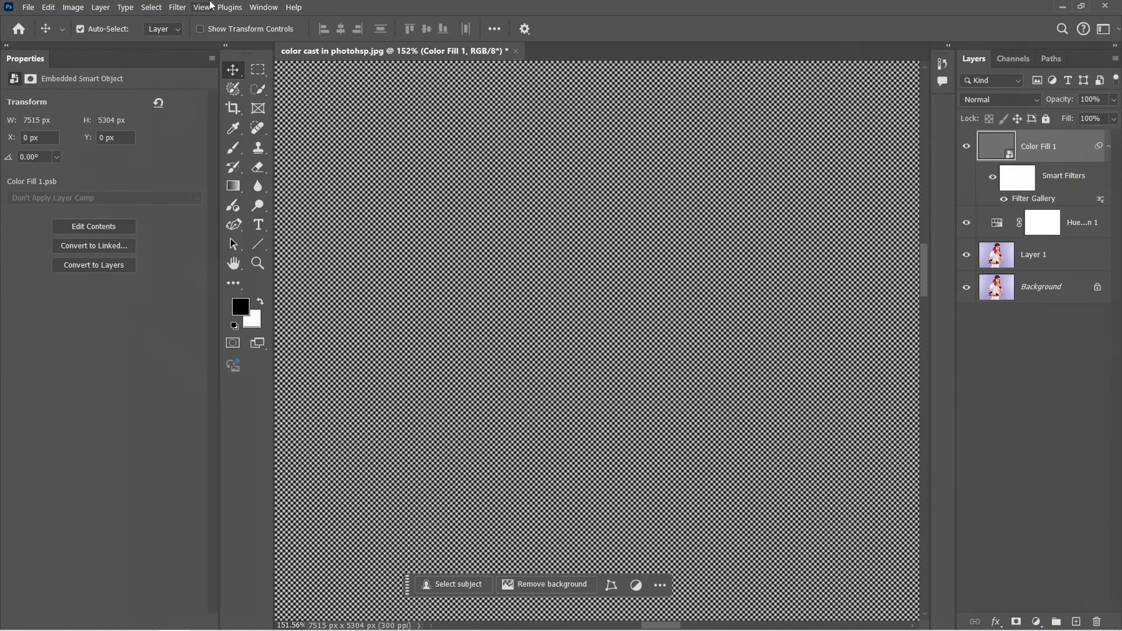
left_click(177, 7)
mouse_move(205, 195)
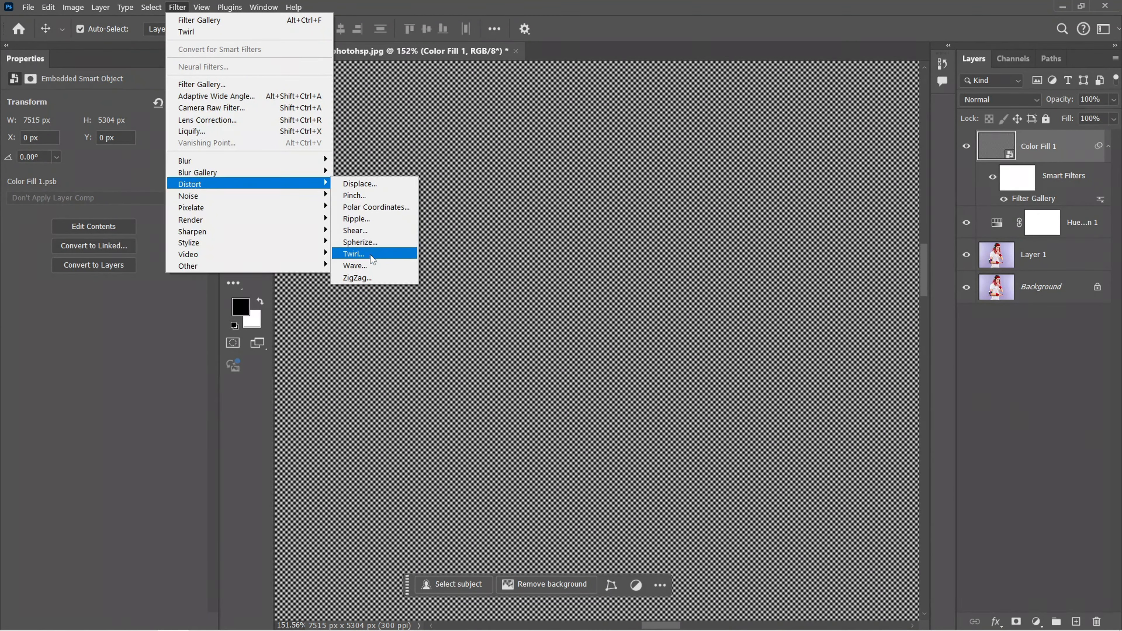
left_click(372, 254)
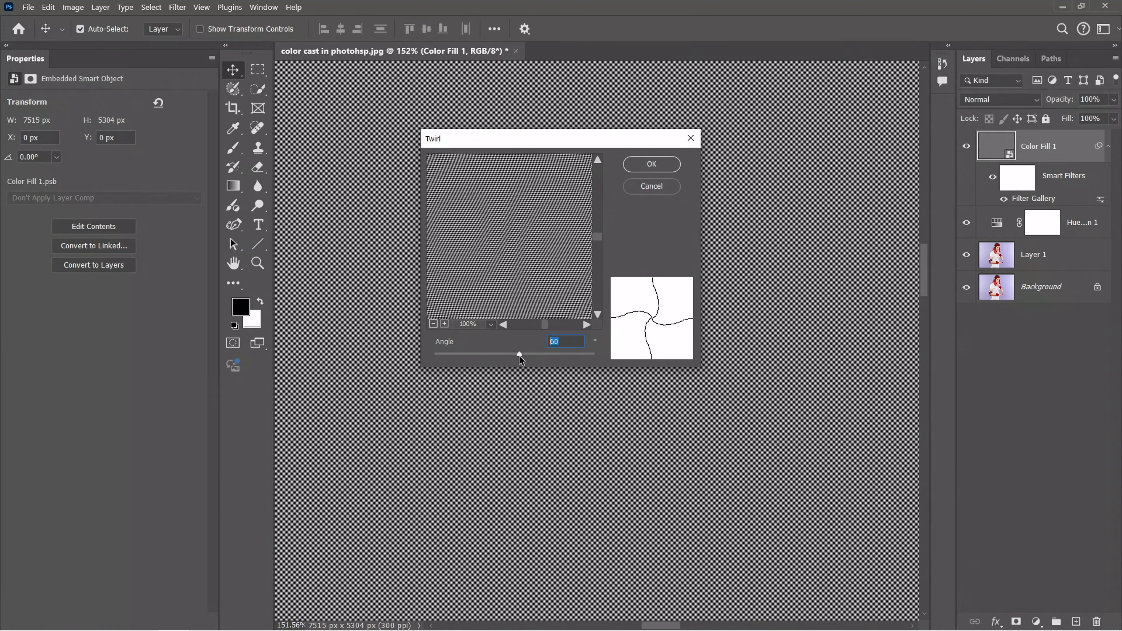
type("70")
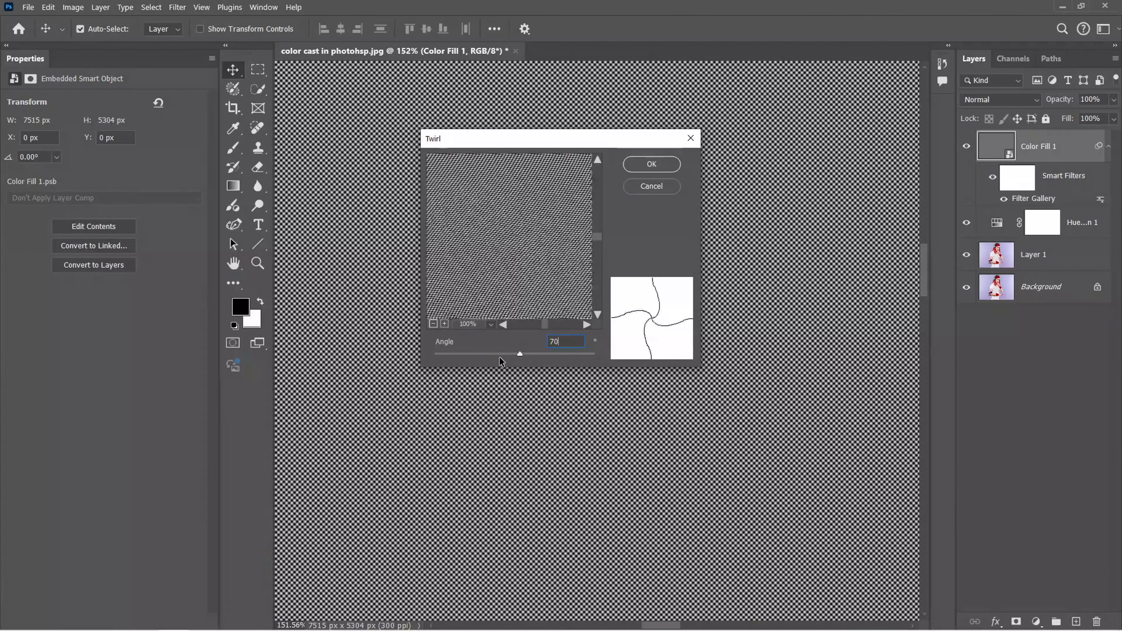
left_click(651, 166)
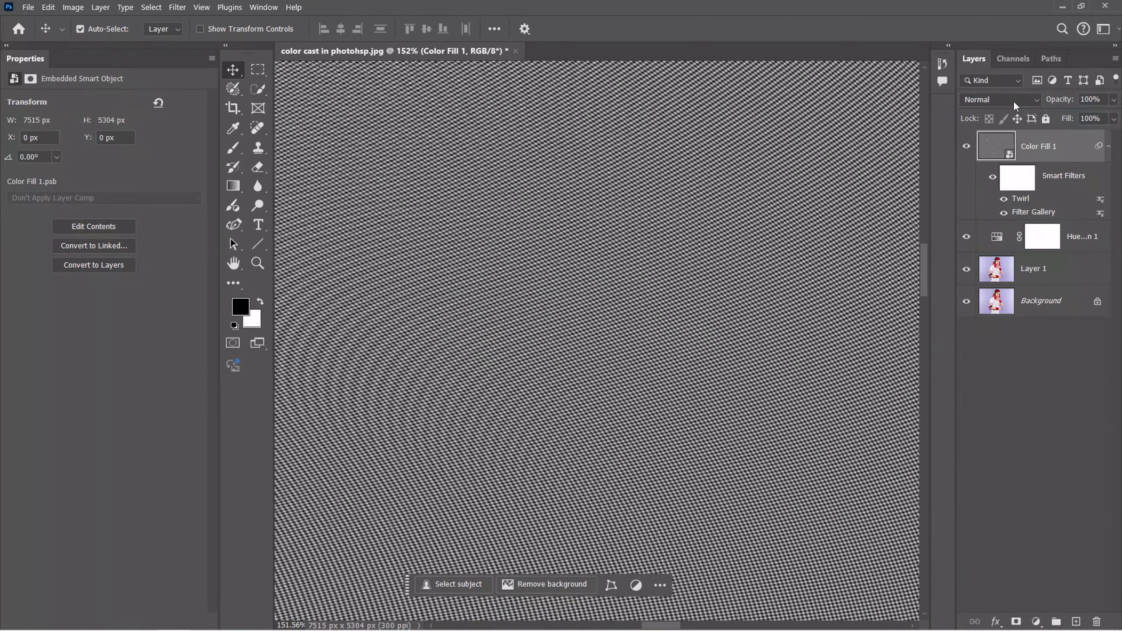
Set the Color Fill 1 layer's blend mode to Hard Mix and its opacity to 40%
left_click(1017, 105)
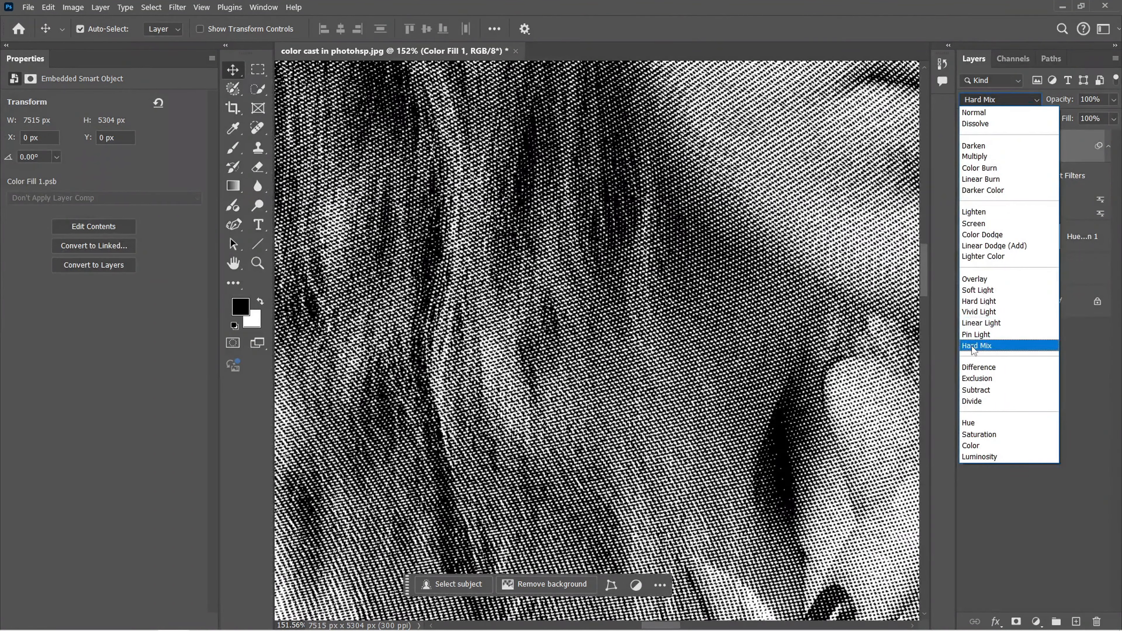
left_click(975, 347)
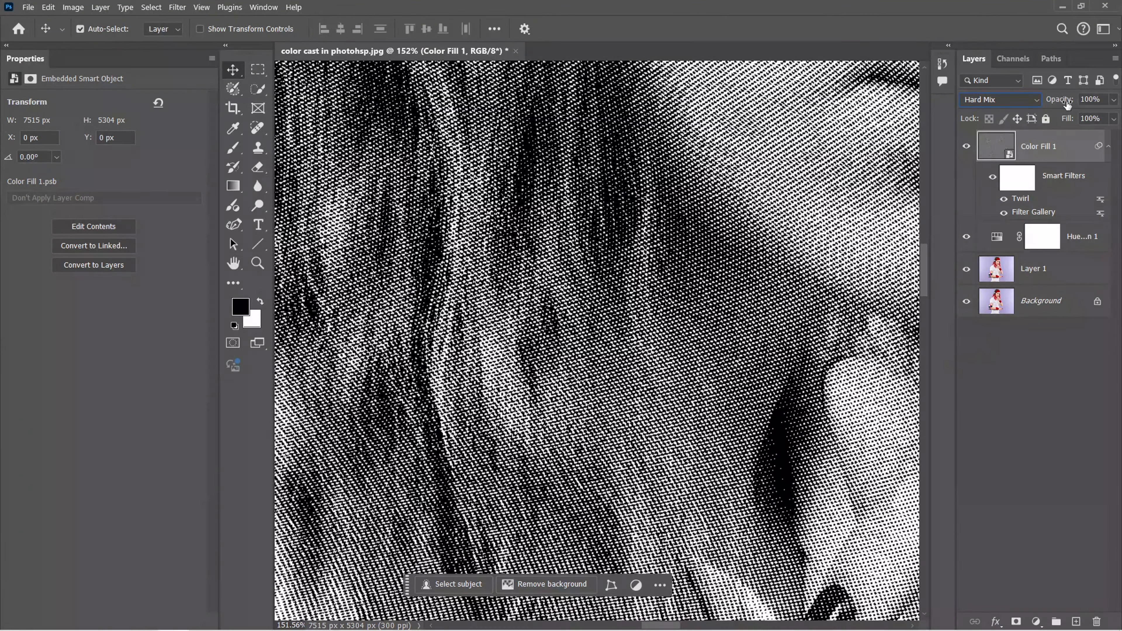
key("ctrl+0")
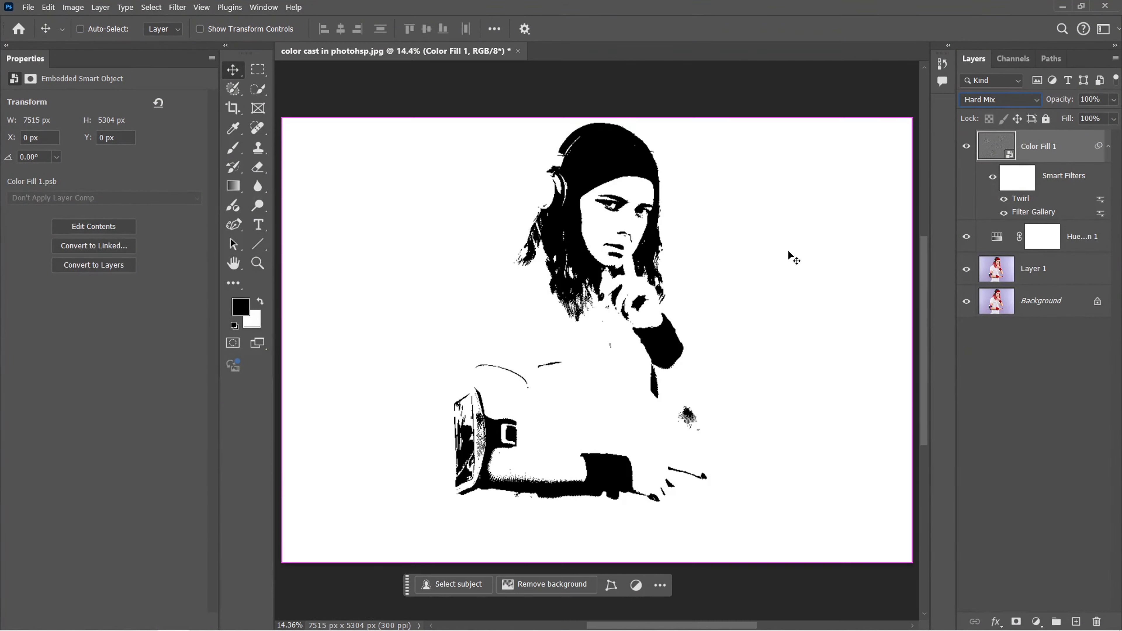
left_click_drag(1054, 102, 1051, 103)
type("40")
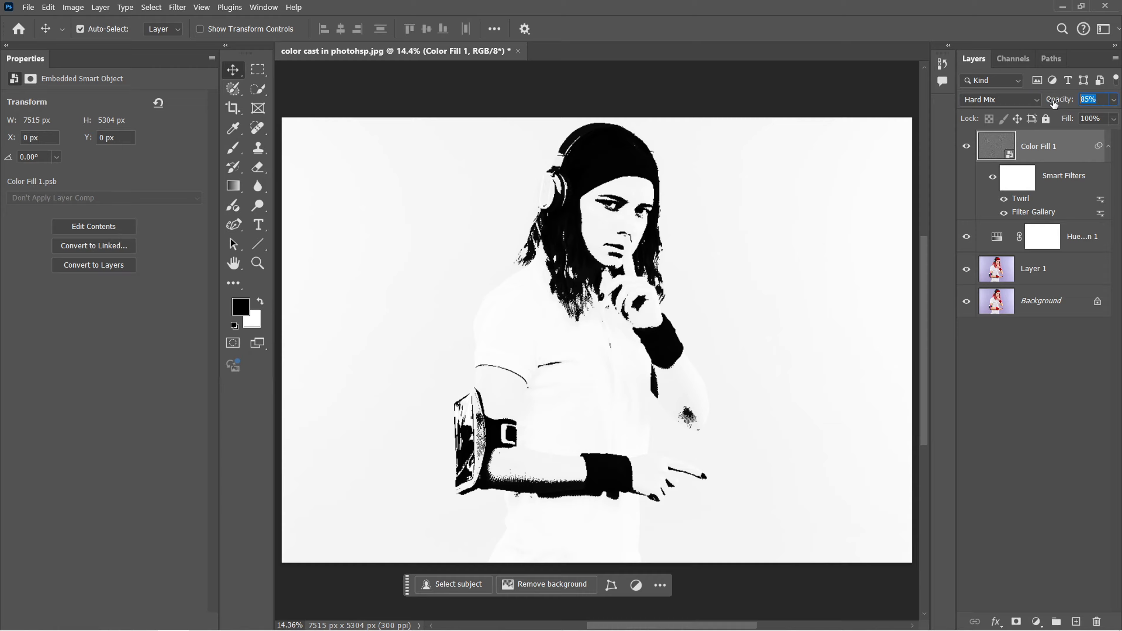
key("Return")
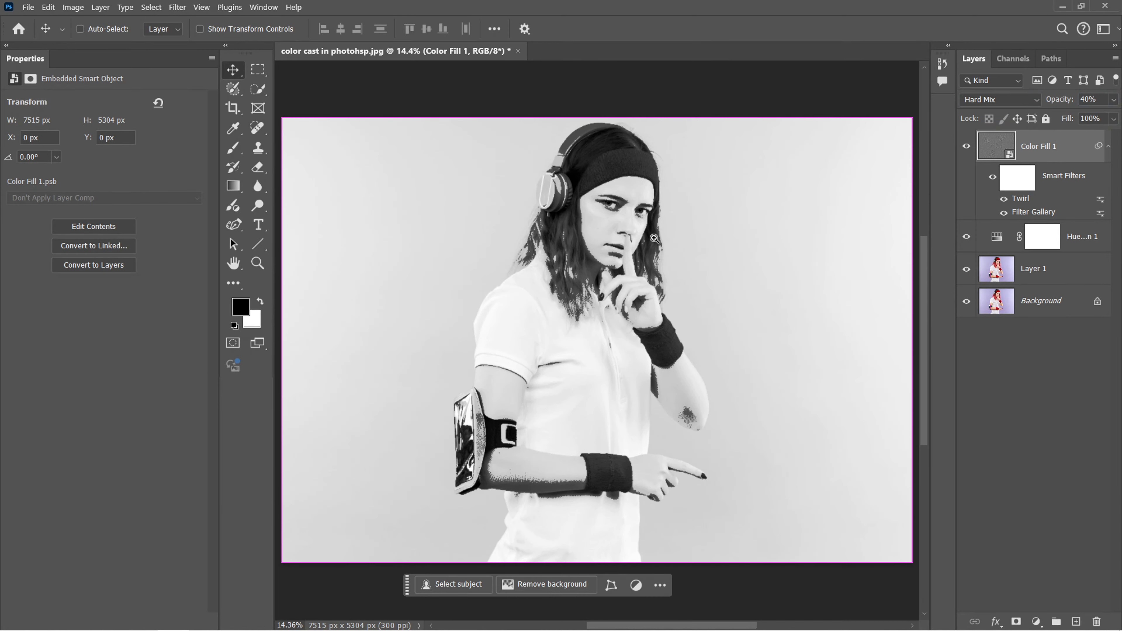
Add a Gradient Map adjustment layer above the Color Fill 1 layer
left_click_drag(597, 208, 694, 272)
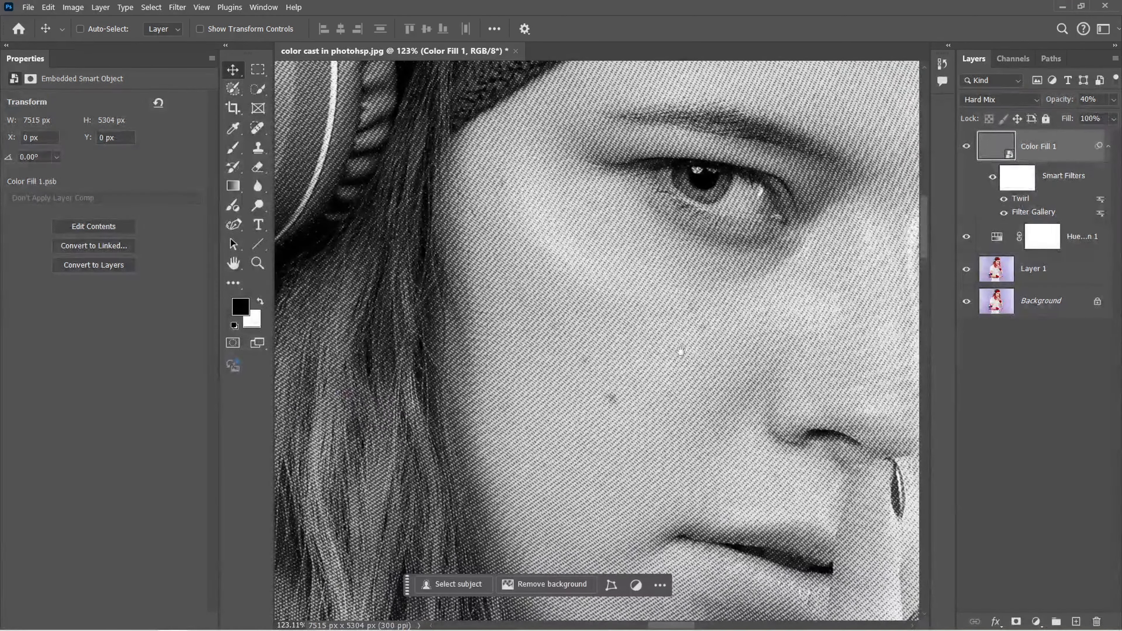
left_click_drag(674, 350, 615, 331)
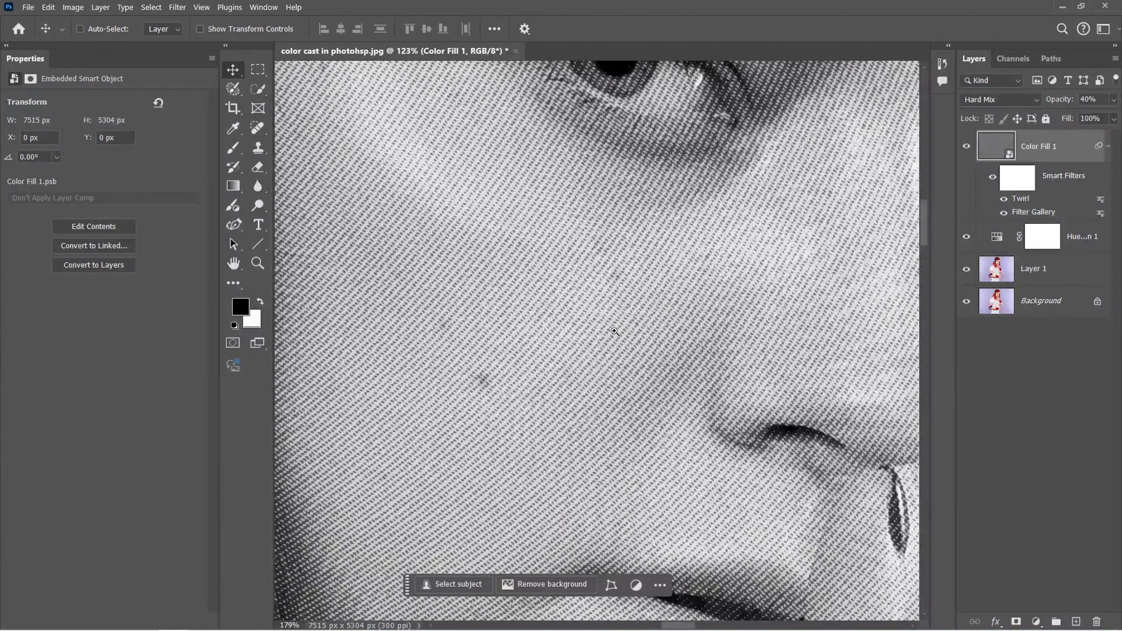
key("ctrl+0")
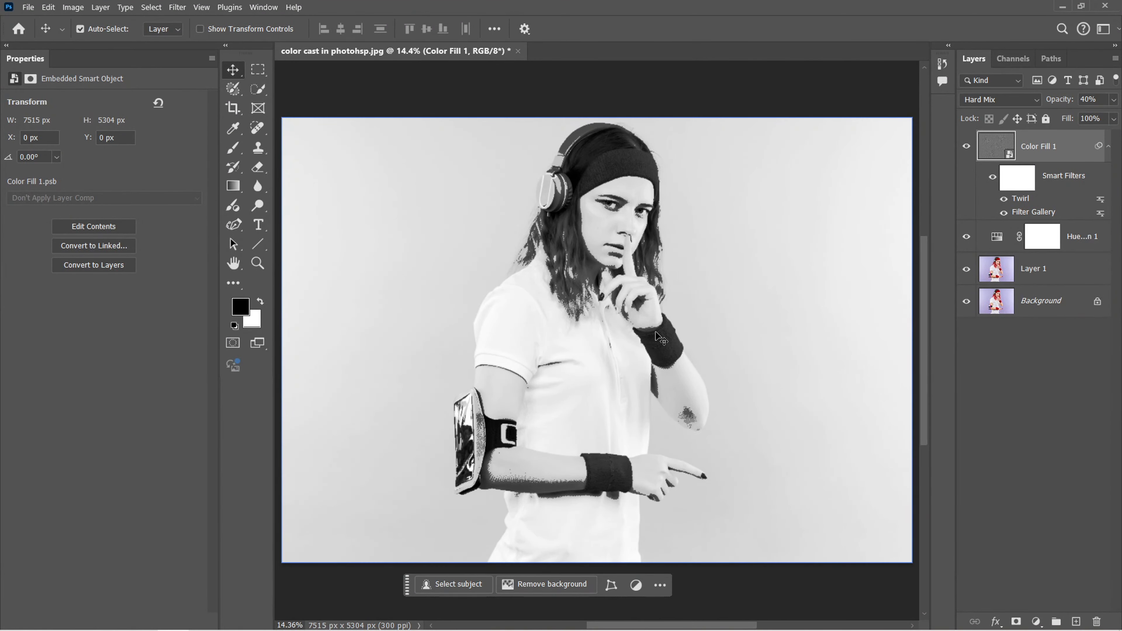
left_click_drag(598, 244, 679, 279)
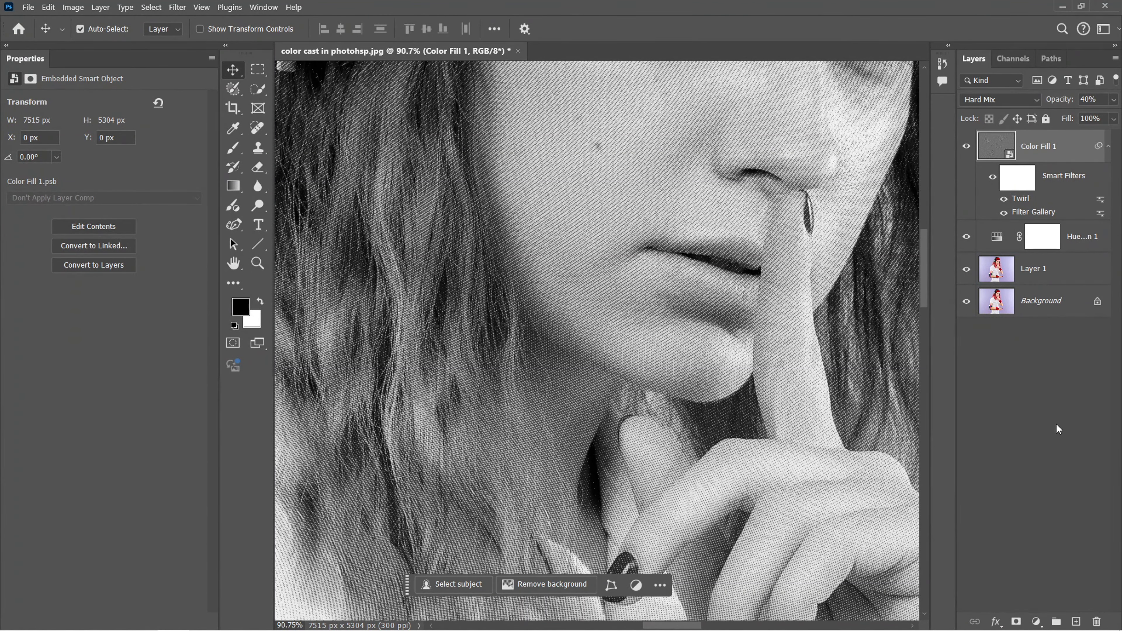
left_click(1036, 622)
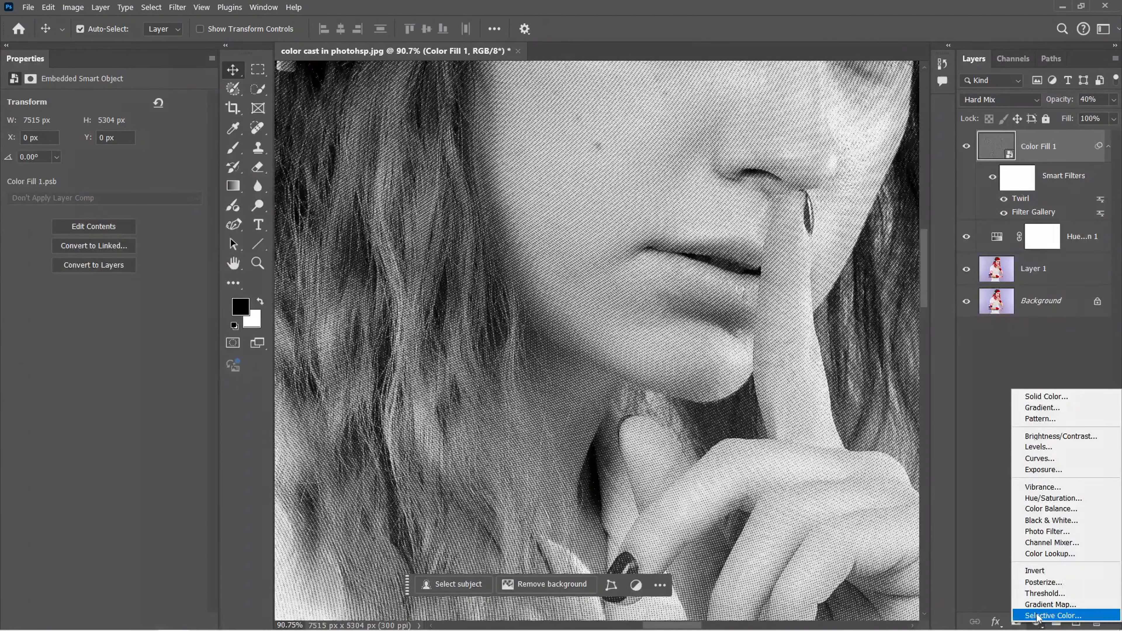
left_click(1047, 604)
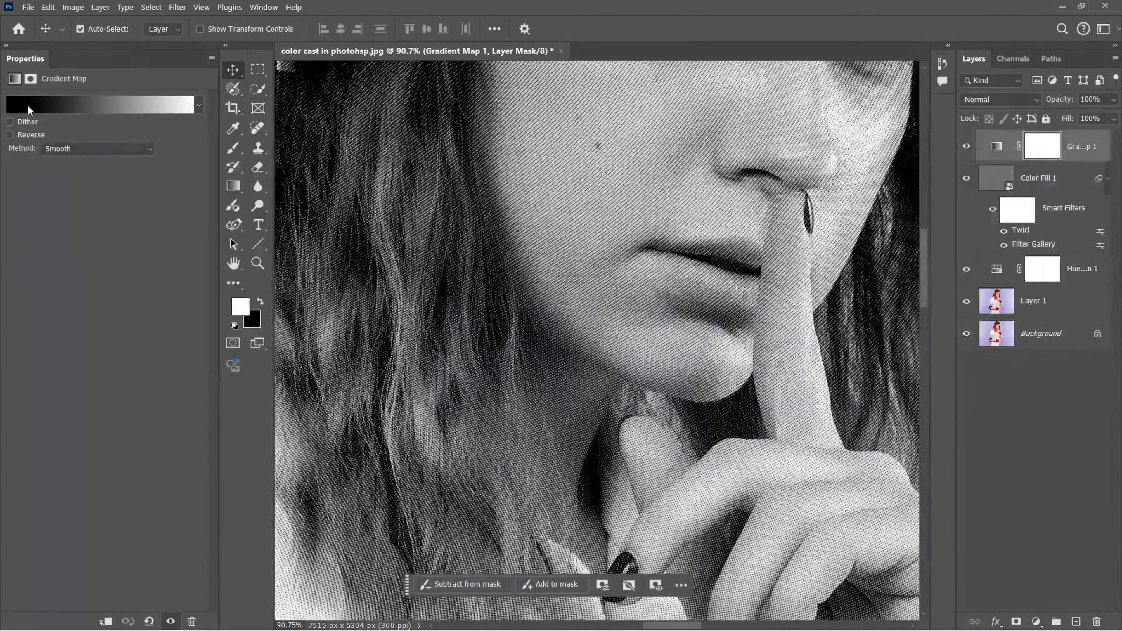
Change the gradient map's black stop at location 0 to blue 0663fc and apply the gradient
left_click(88, 104)
left_click(425, 329)
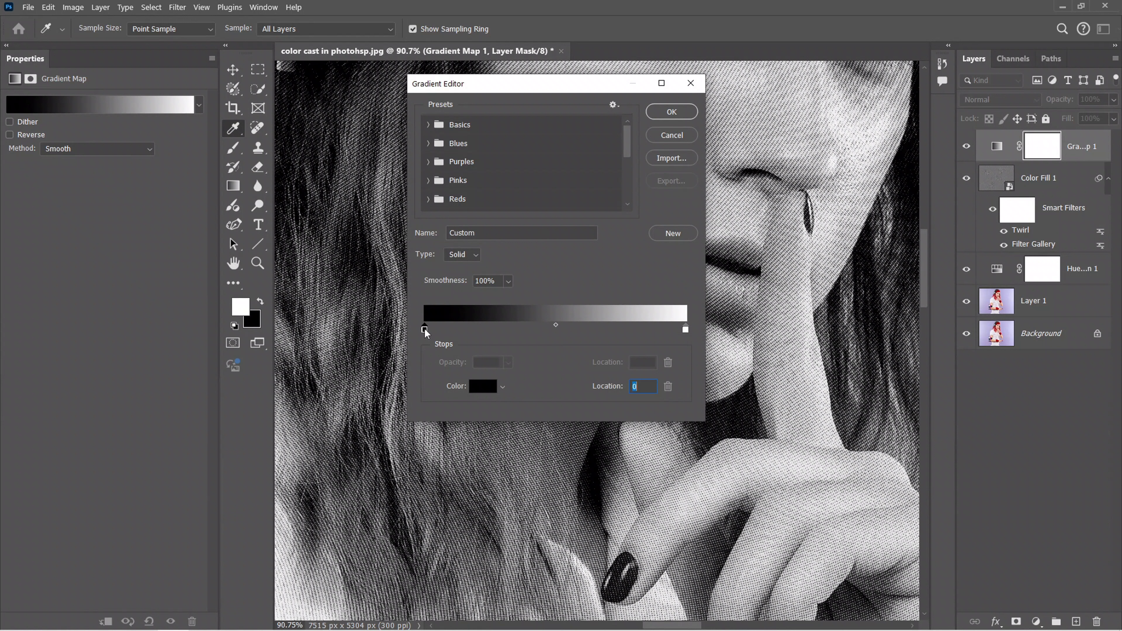
double_click(424, 329)
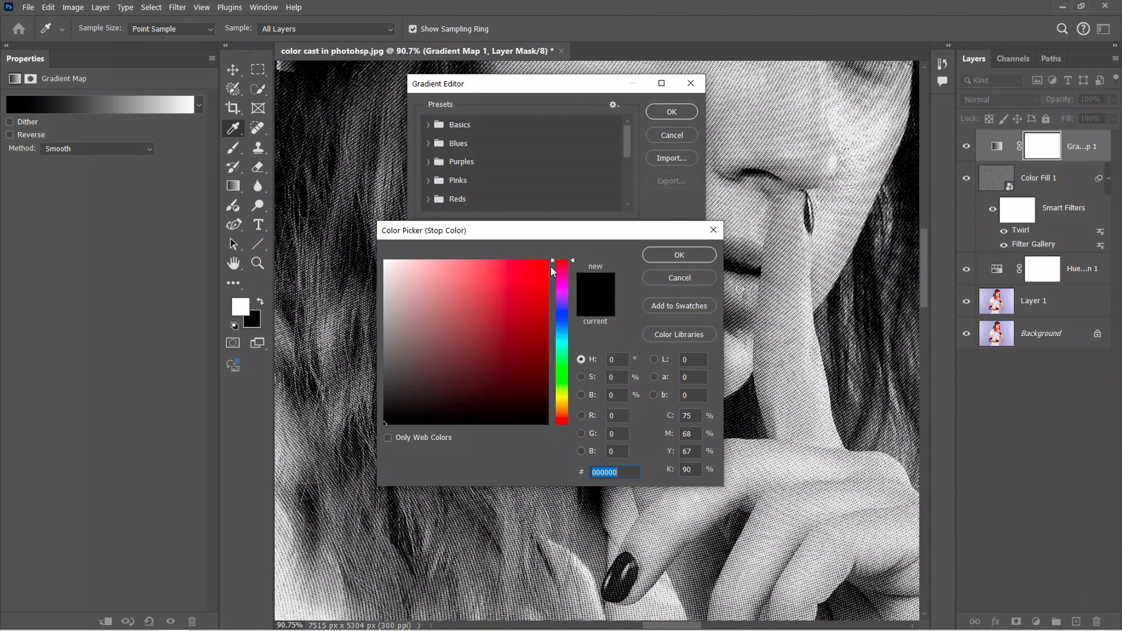
mouse_move(562, 287)
left_mouse_down()
mouse_move(562, 327)
mouse_move(544, 263)
left_mouse_up()
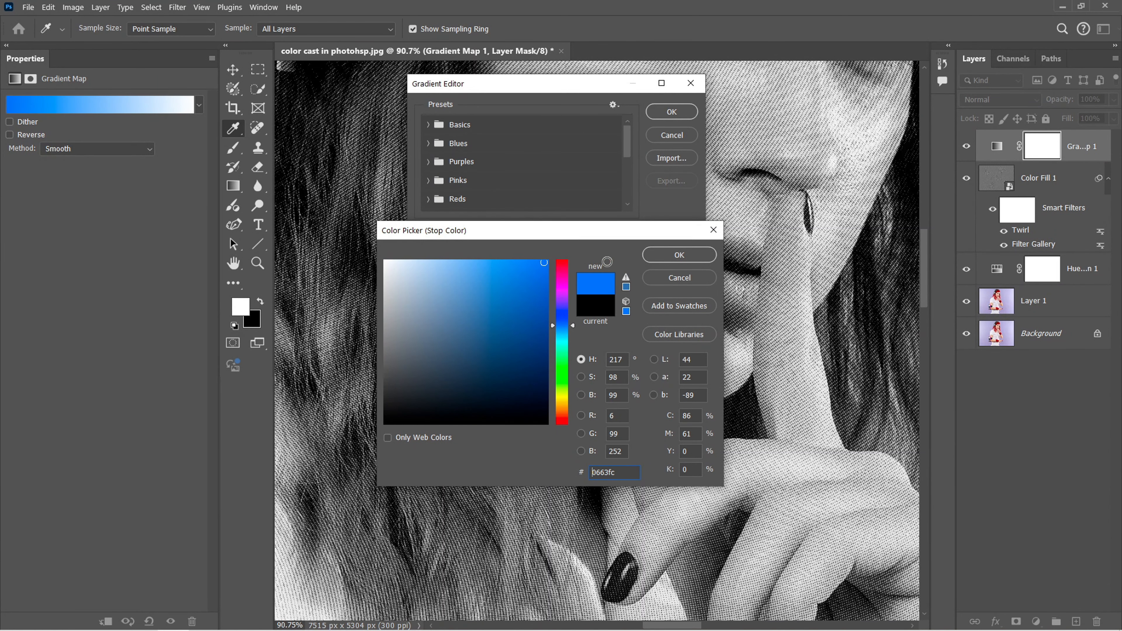
left_click(659, 253)
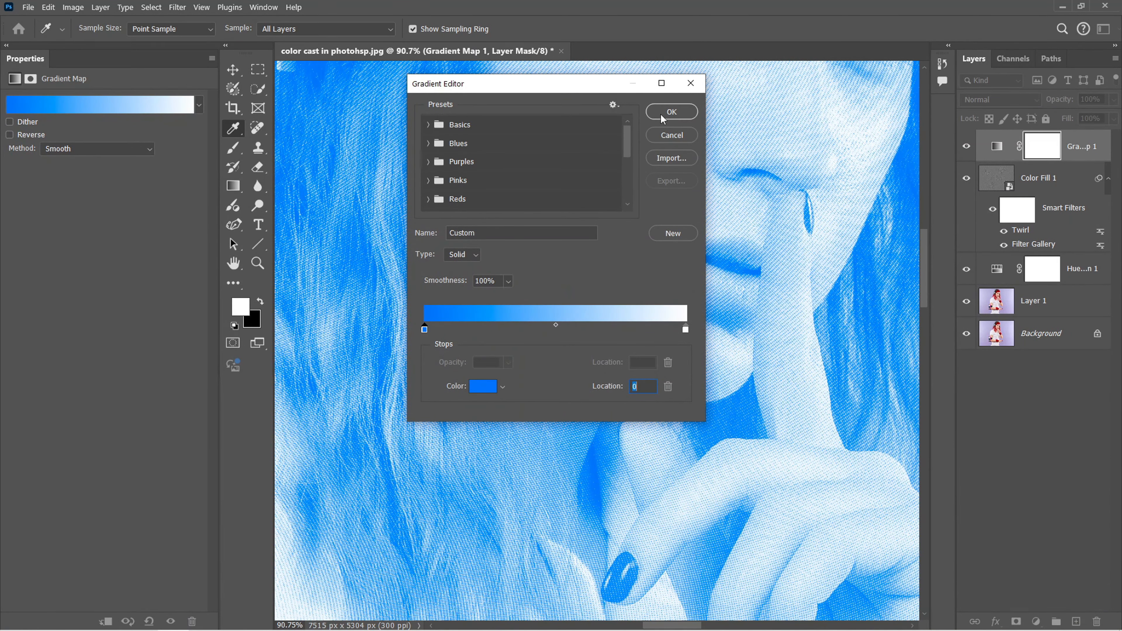
left_click(671, 112)
key("v")
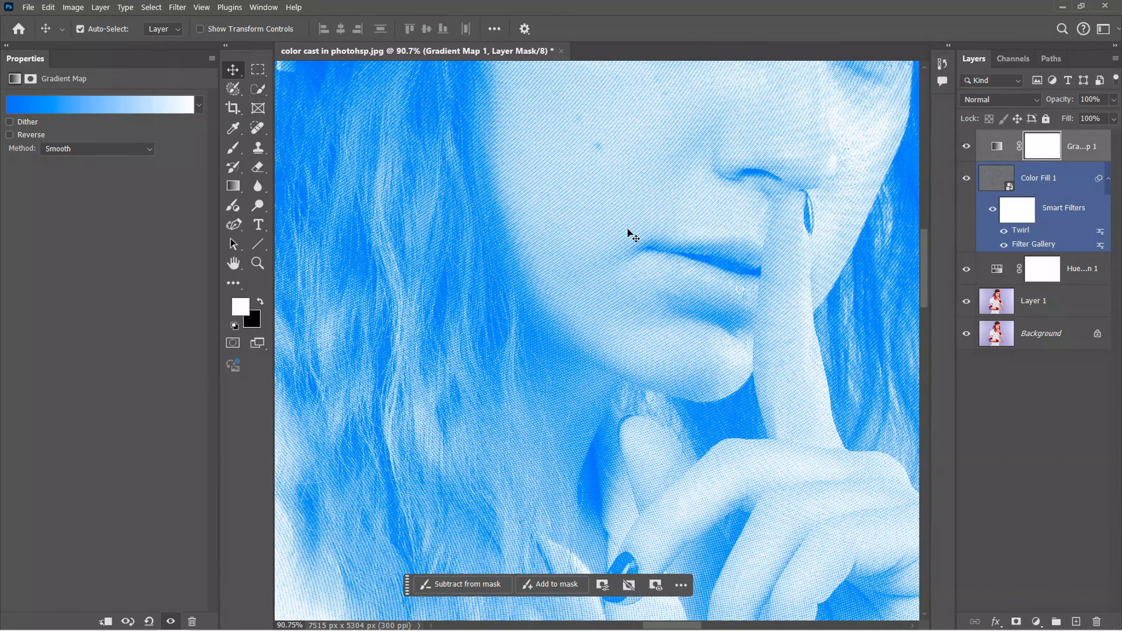
Edit the Halftone Pattern smart filter on Color Fill 1, setting its contrast to 20 and its size to 3
key("ctrl+space")
left_click_drag(604, 175, 655, 209)
left_click_drag(651, 121, 548, 248)
left_click_drag(520, 184, 458, 247)
left_click_drag(526, 205, 631, 284)
left_click(972, 275)
double_click(1034, 244)
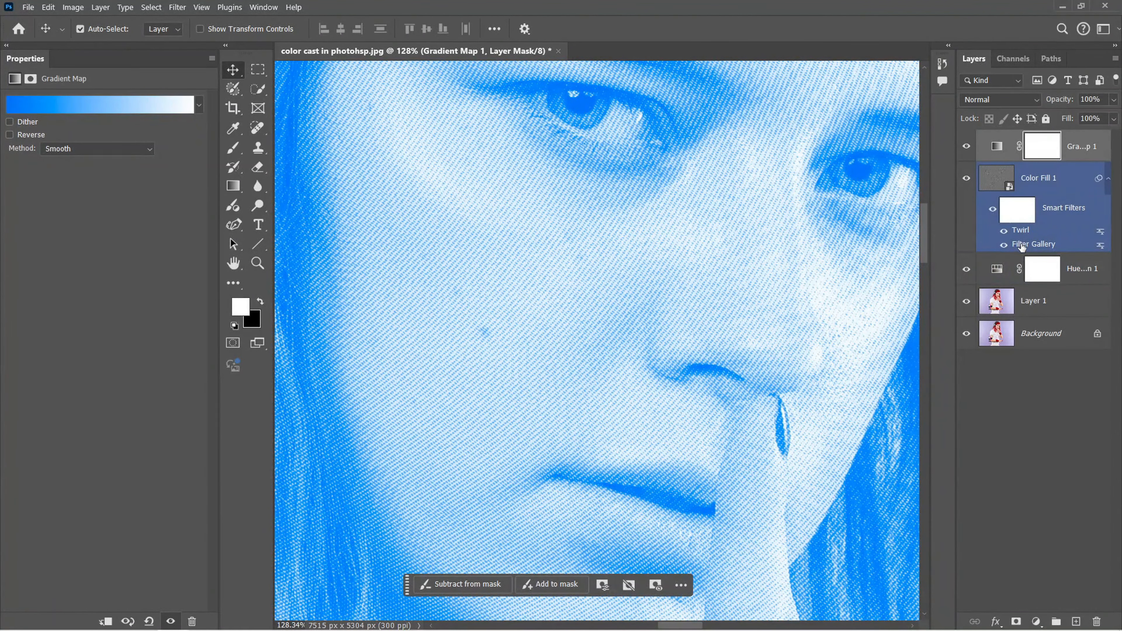
left_click(604, 254)
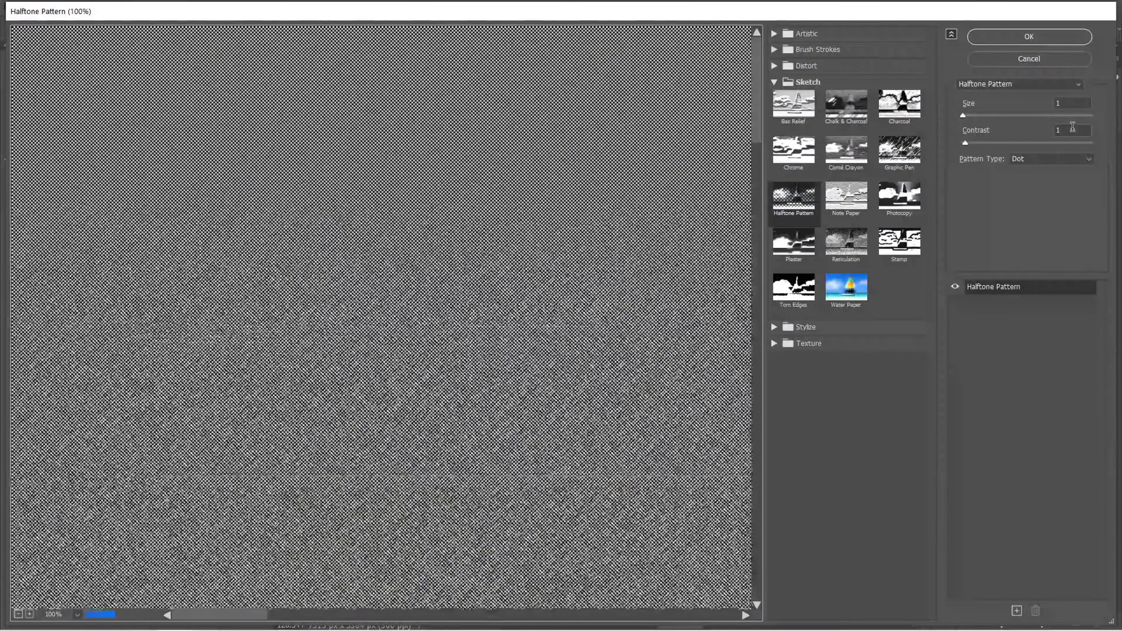
left_click(1052, 129)
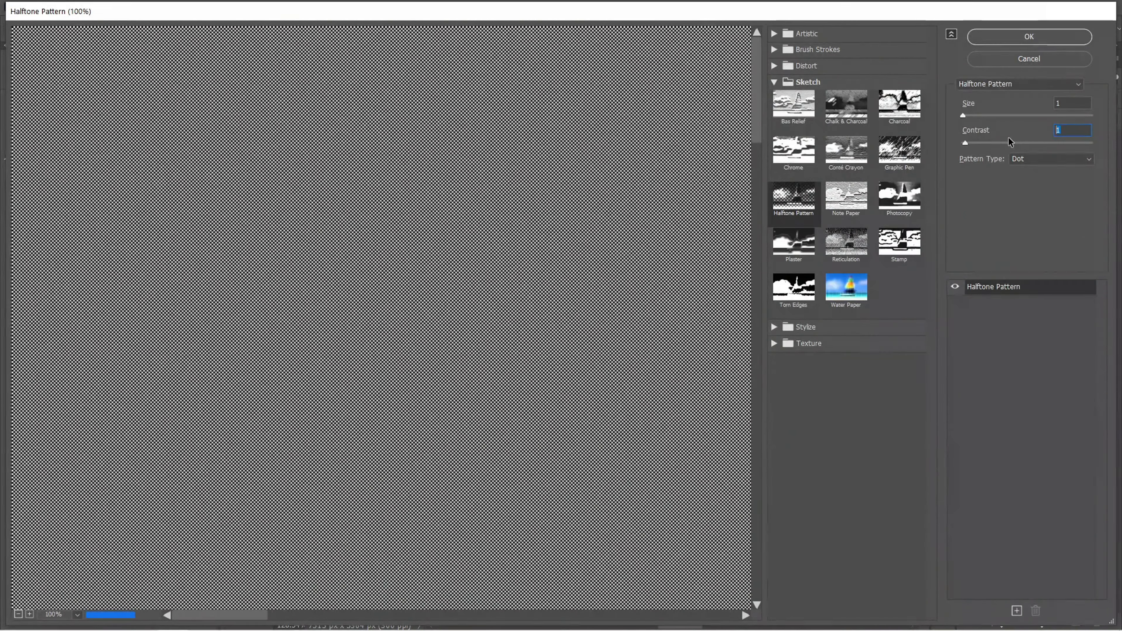
type("20")
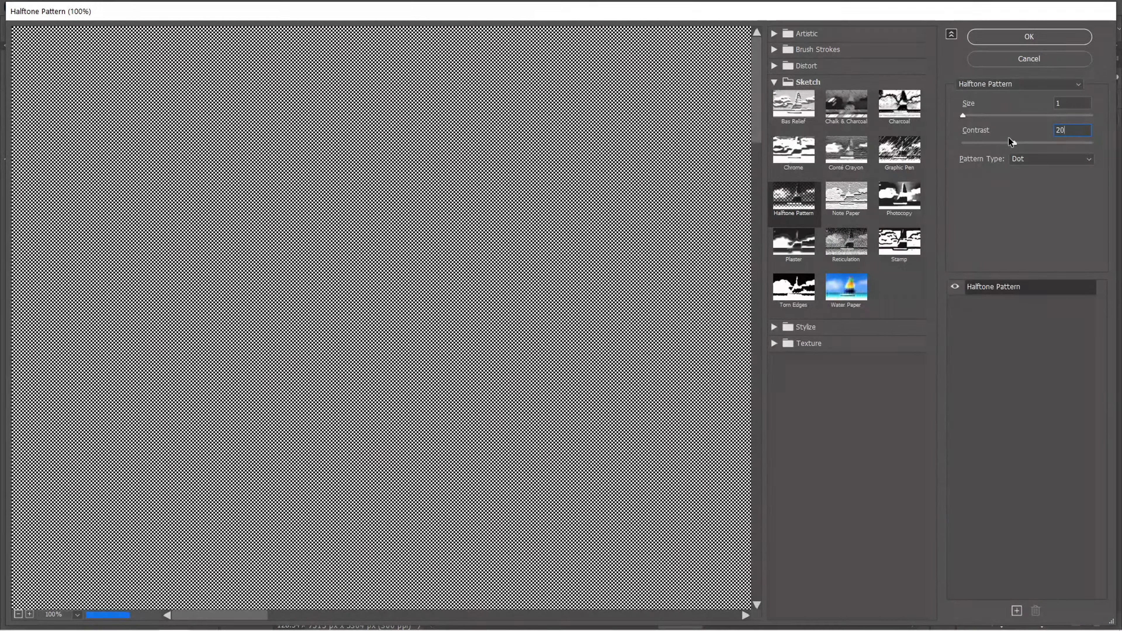
left_click(1065, 101)
left_click_drag(1068, 103, 1004, 116)
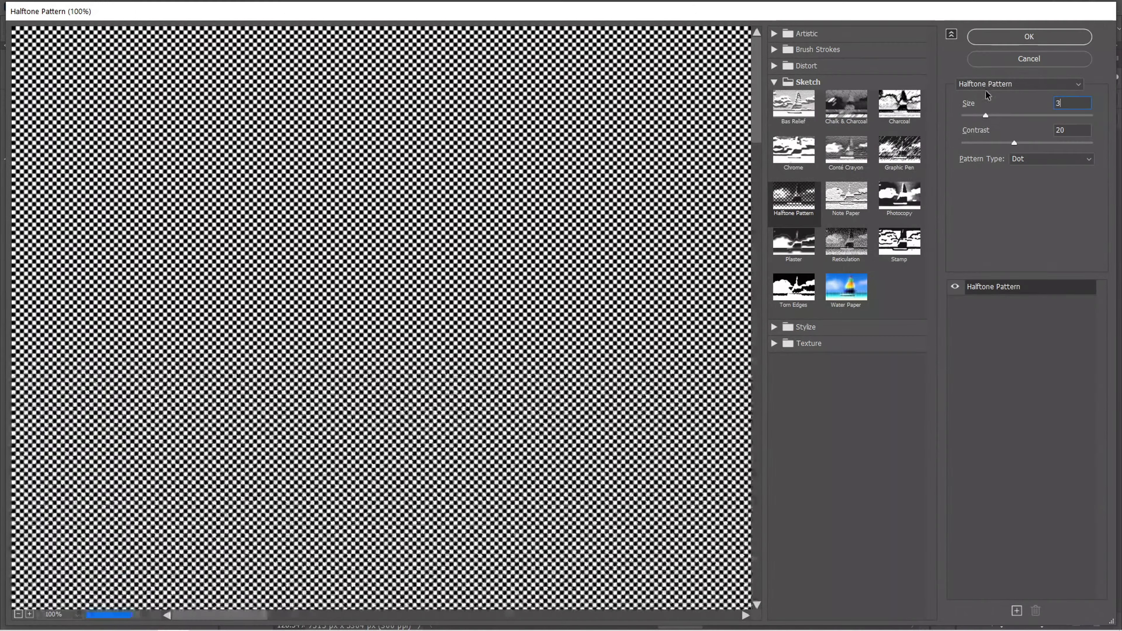
left_click(1000, 37)
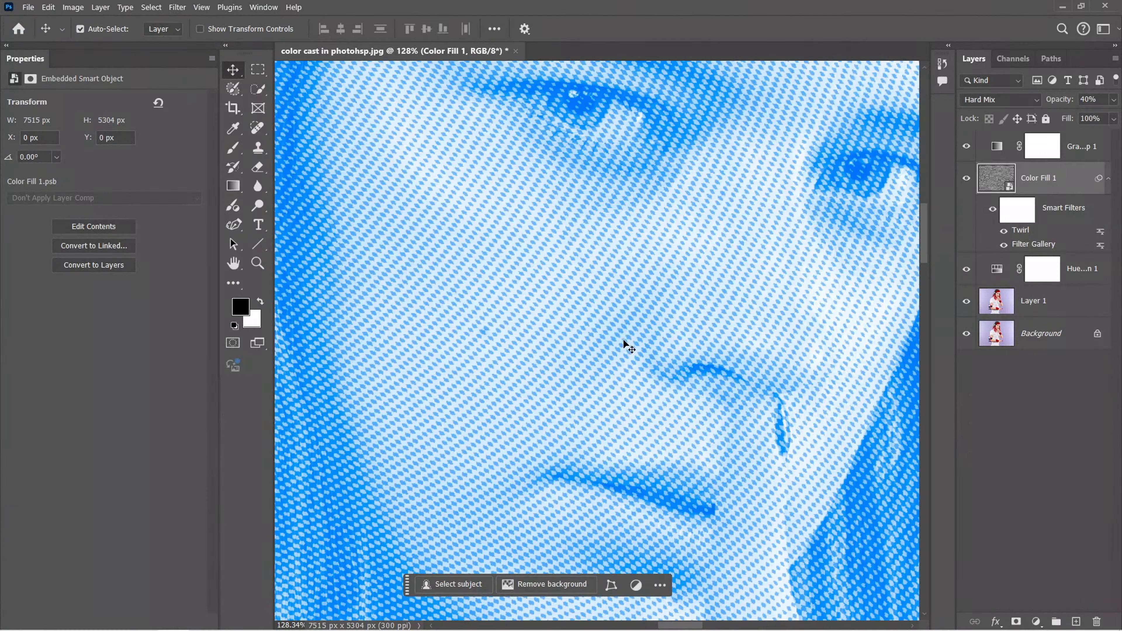
Edit the Halftone Pattern smart filter on Color Fill 1, setting its size to 2 and its contrast to 10
scroll(626, 308, "down", 6)
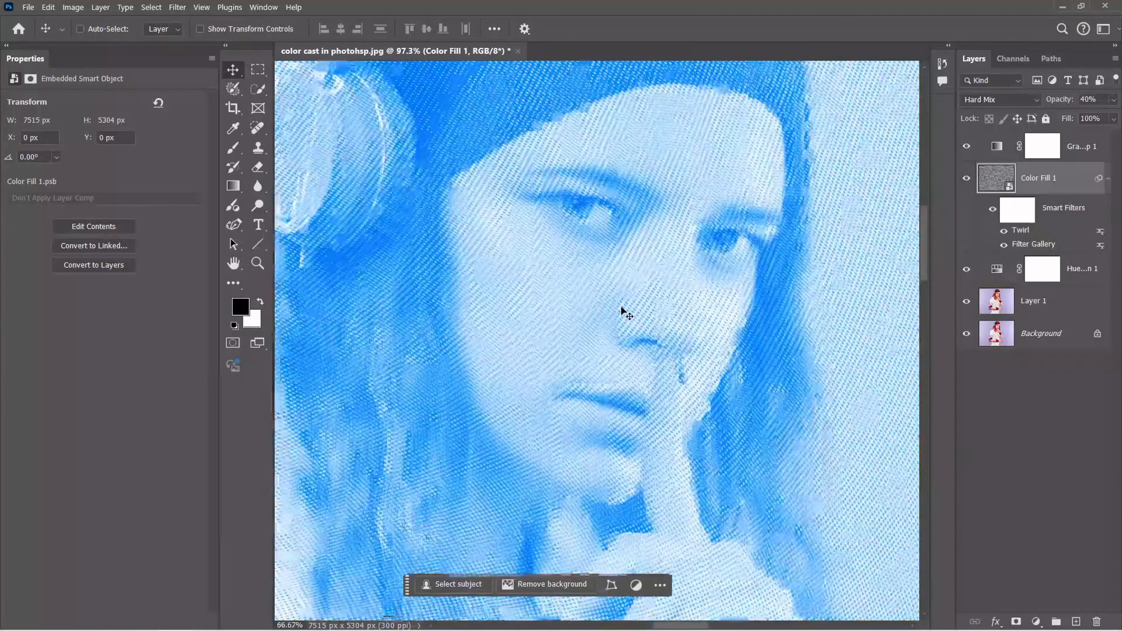
scroll(609, 358, "up", 1)
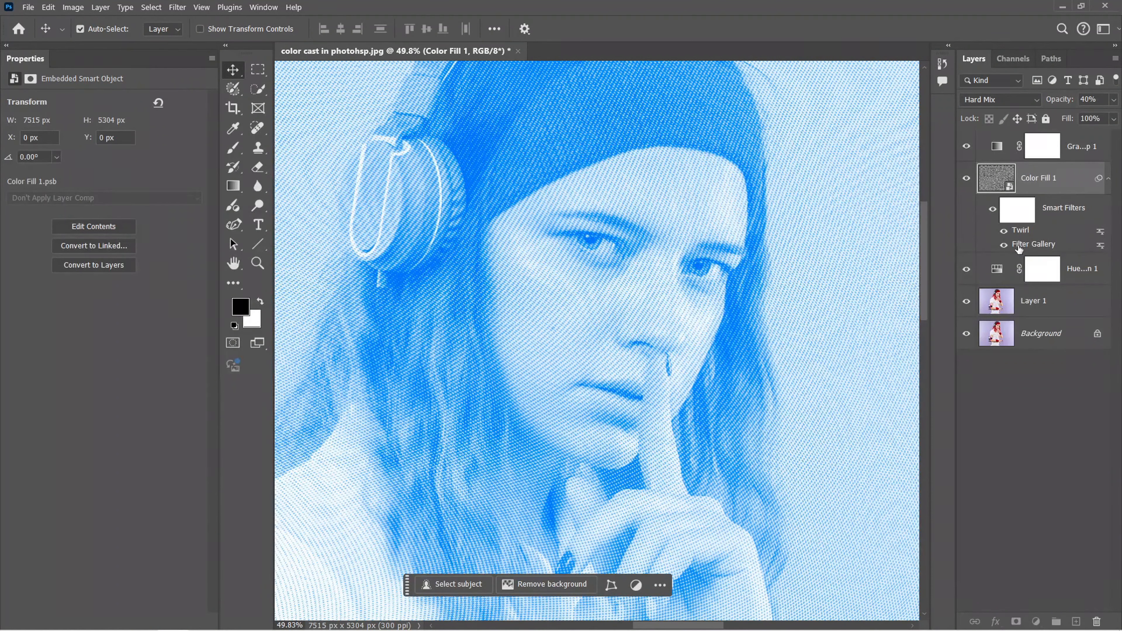
double_click(1018, 246)
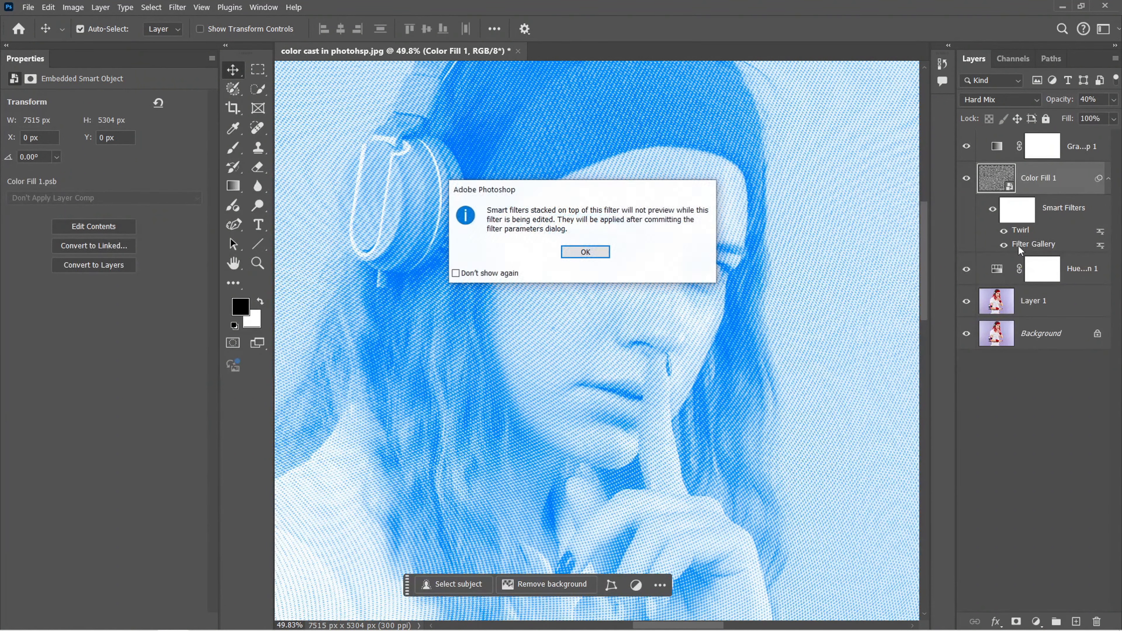
key("Return")
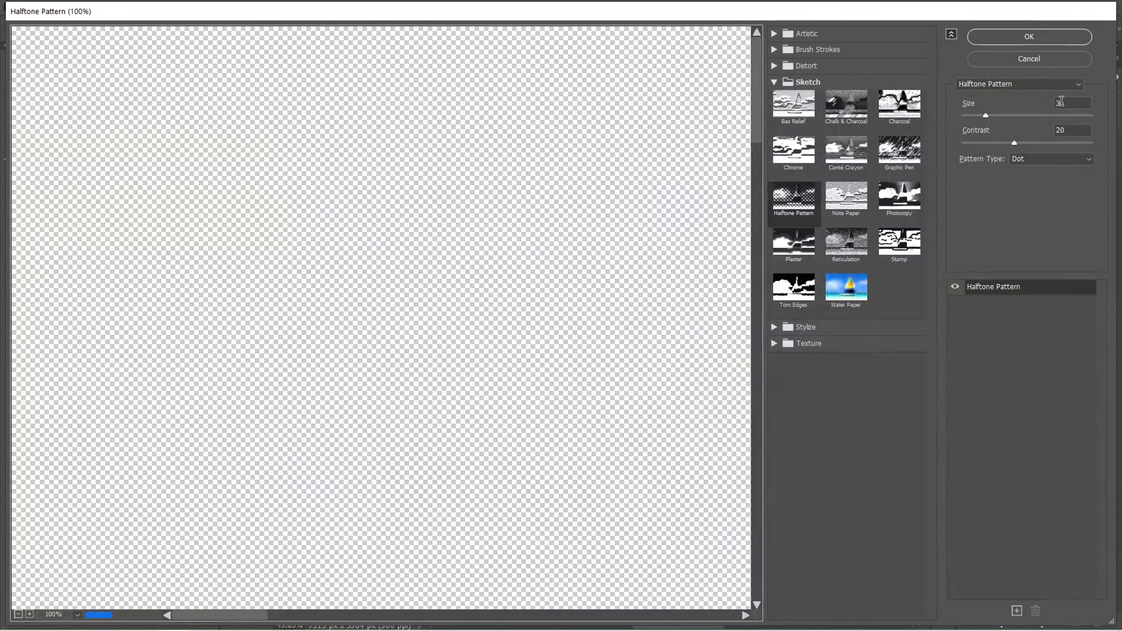
key("Tab")
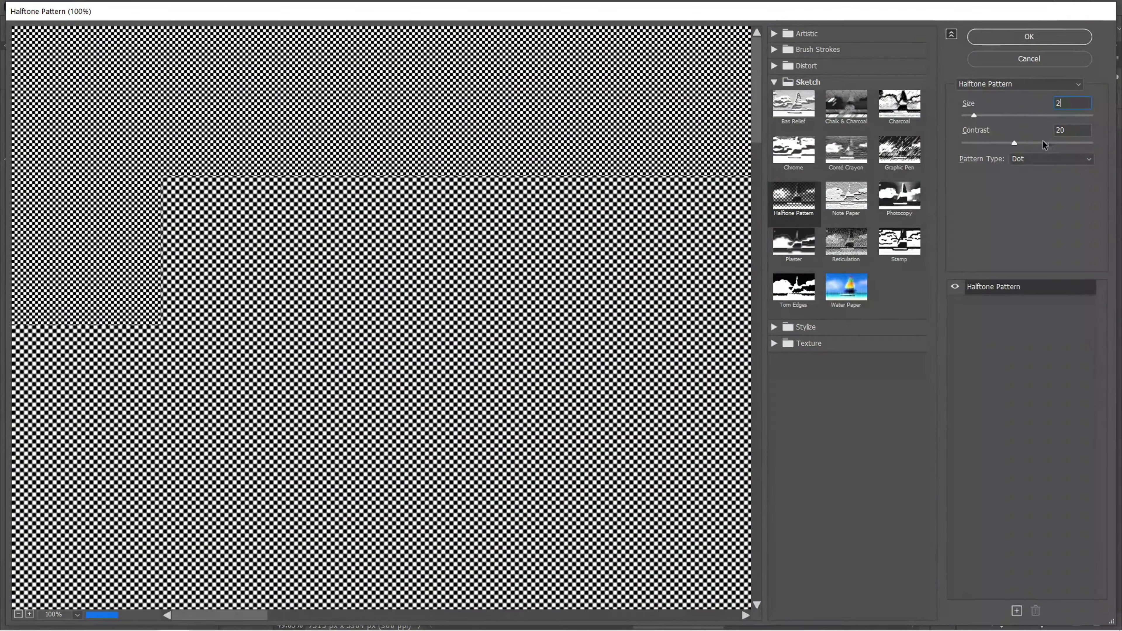
type("10")
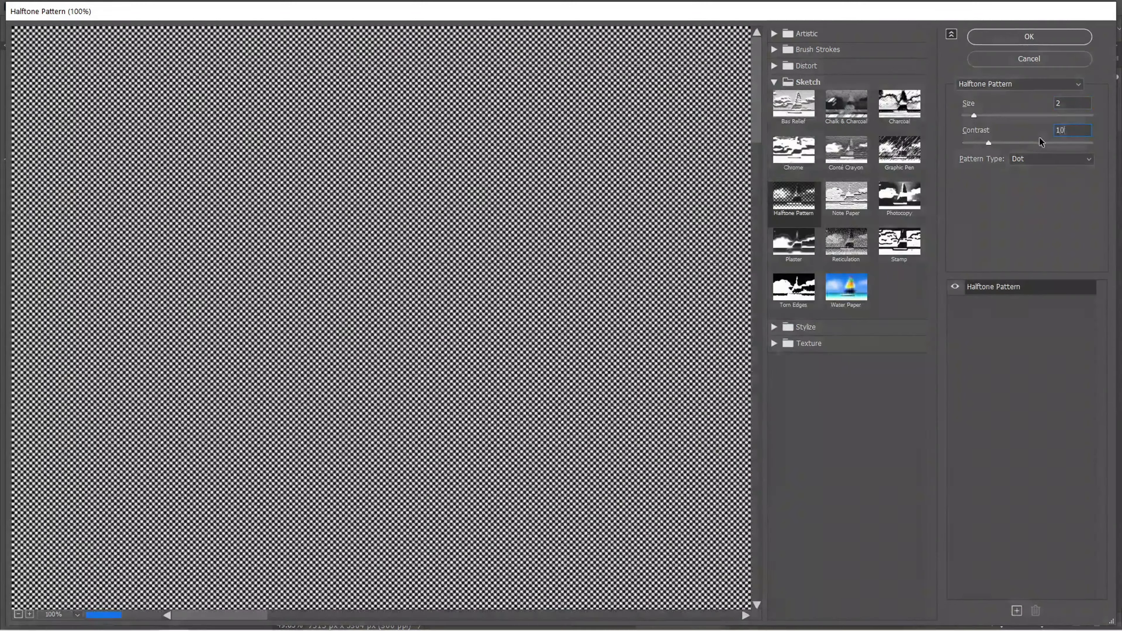
left_click(1019, 38)
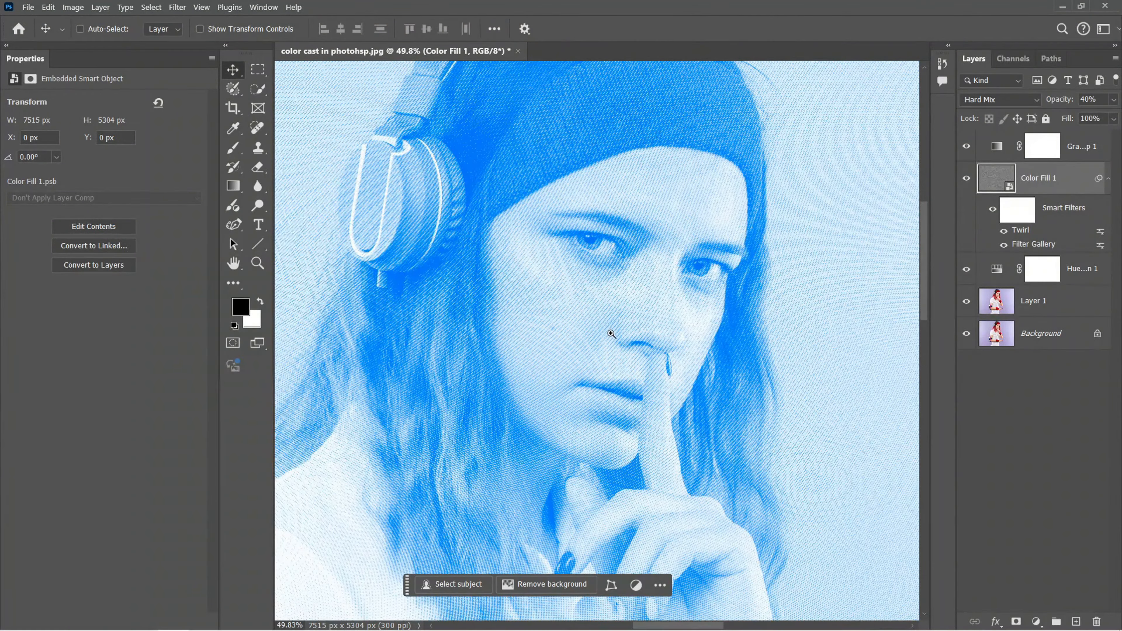
Change the gradient map's color stop at location 0 to a lighter, more cyan blue and apply the gradient
left_click_drag(611, 334, 691, 374)
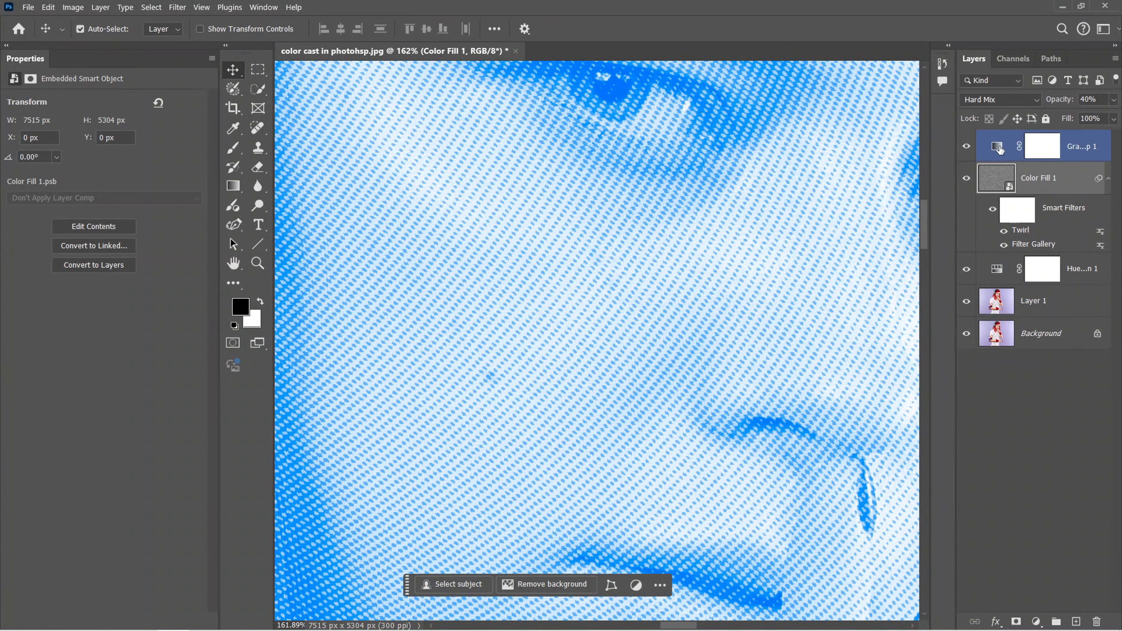
left_click(1000, 150)
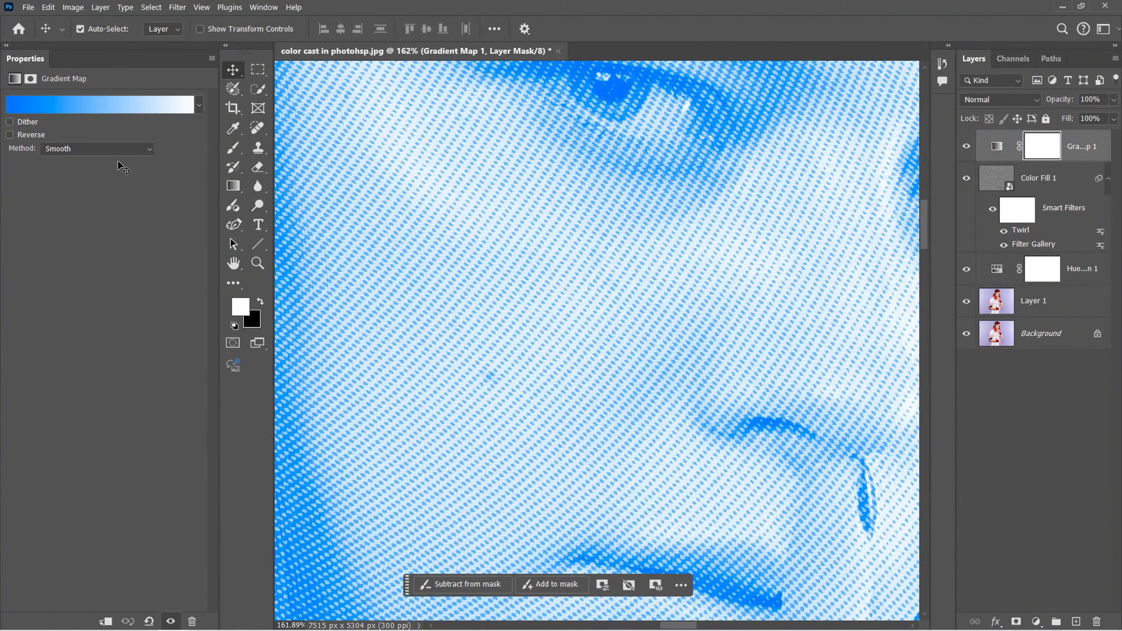
left_click(55, 108)
left_click_drag(575, 87, 218, 143)
left_click(68, 388)
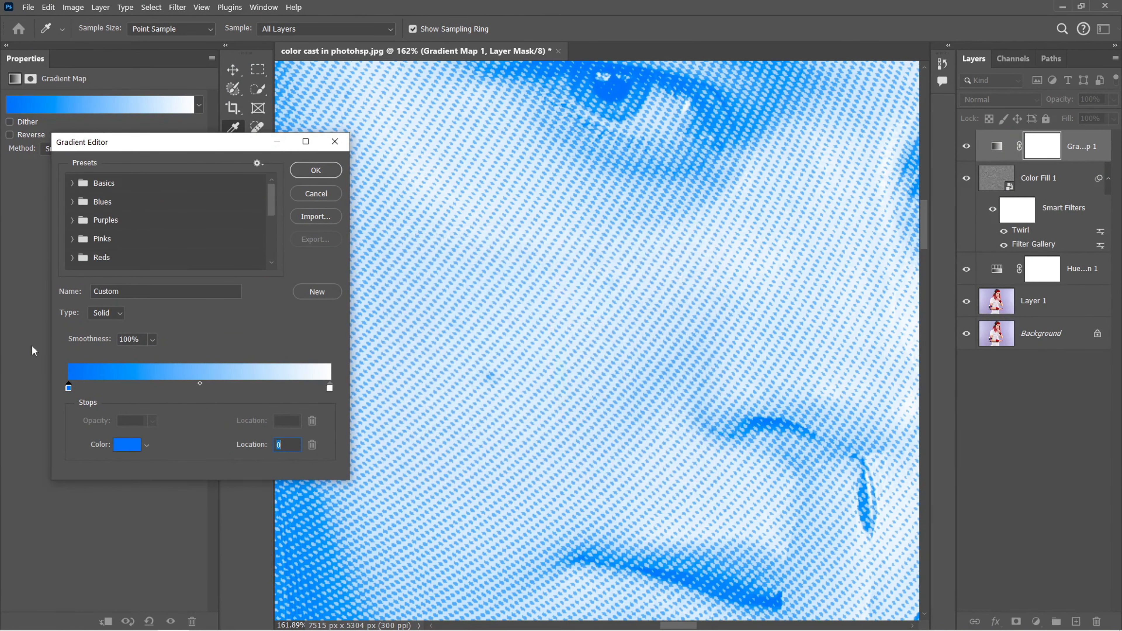
double_click(69, 388)
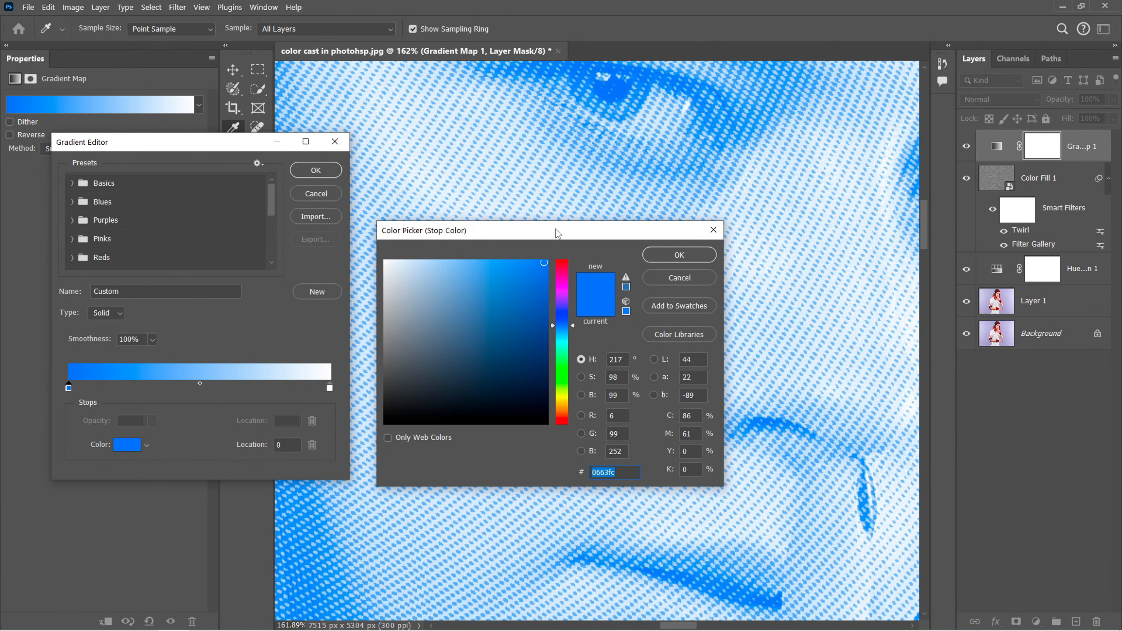
left_click_drag(556, 230, 271, 401)
left_click(201, 333)
left_click(246, 254)
left_click_drag(264, 257, 264, 322)
key("Return")
key("Return")
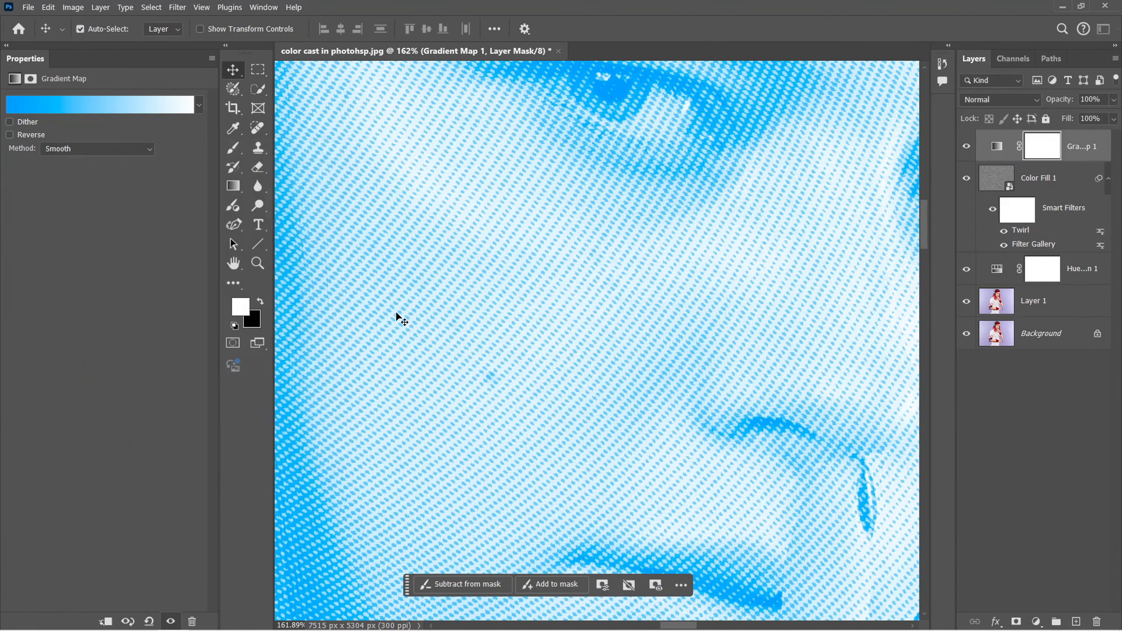
Compare the halftone artwork with the original photo around the face by toggling the Background layer's visibility
key("ctrl+0")
left_click_drag(622, 167, 682, 255)
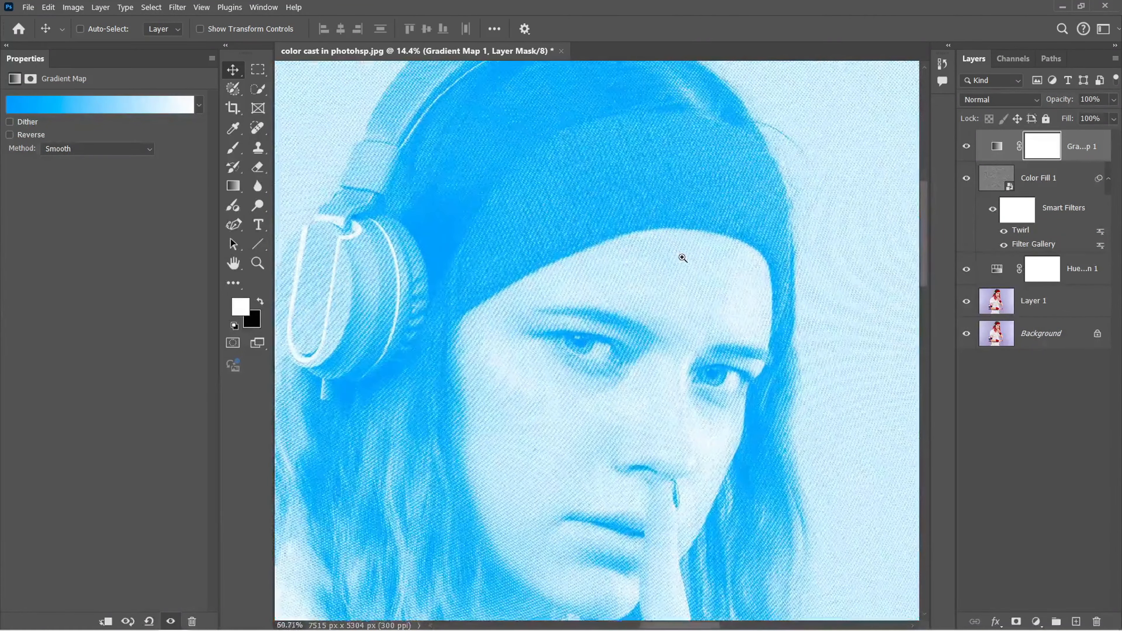
left_click_drag(604, 354, 603, 290)
left_click(965, 334, "alt")
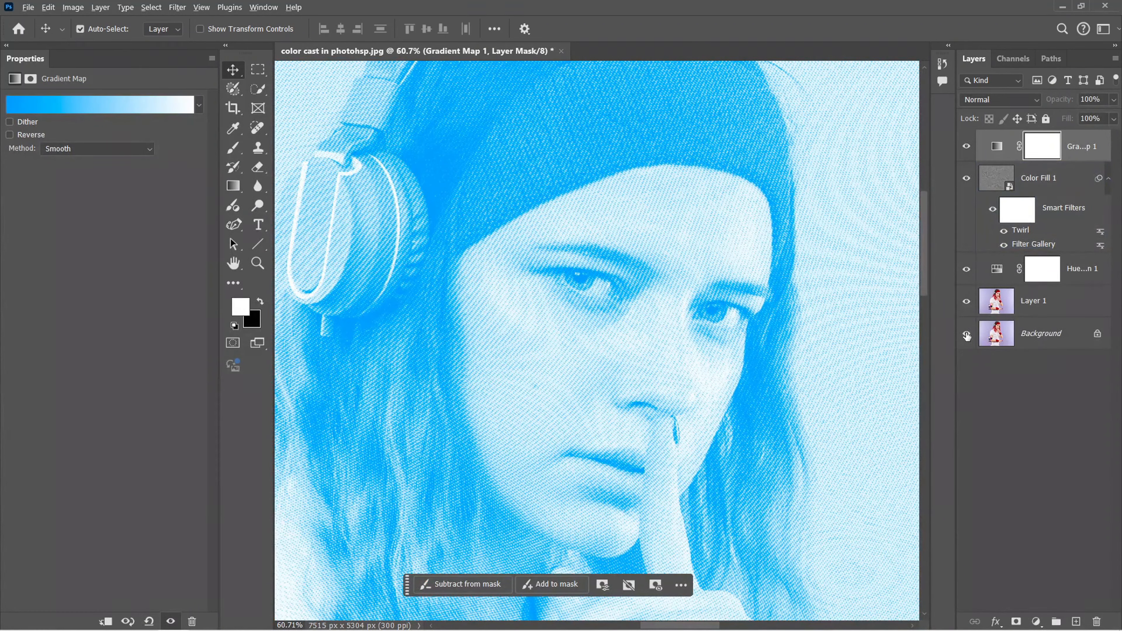
left_click(966, 335, "alt")
left_click(846, 371)
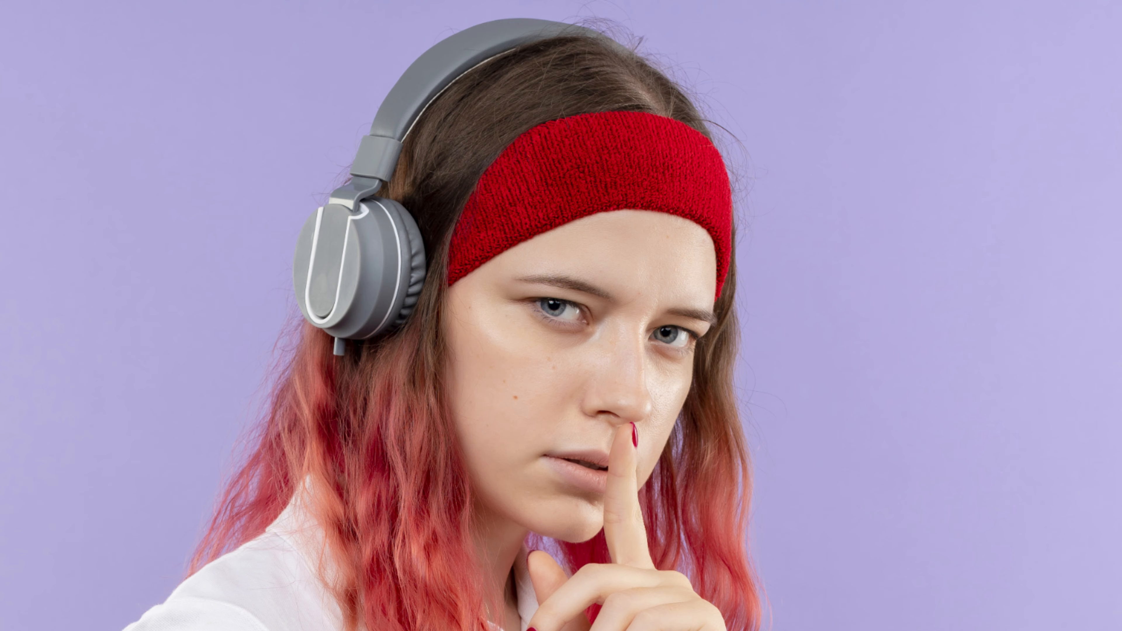